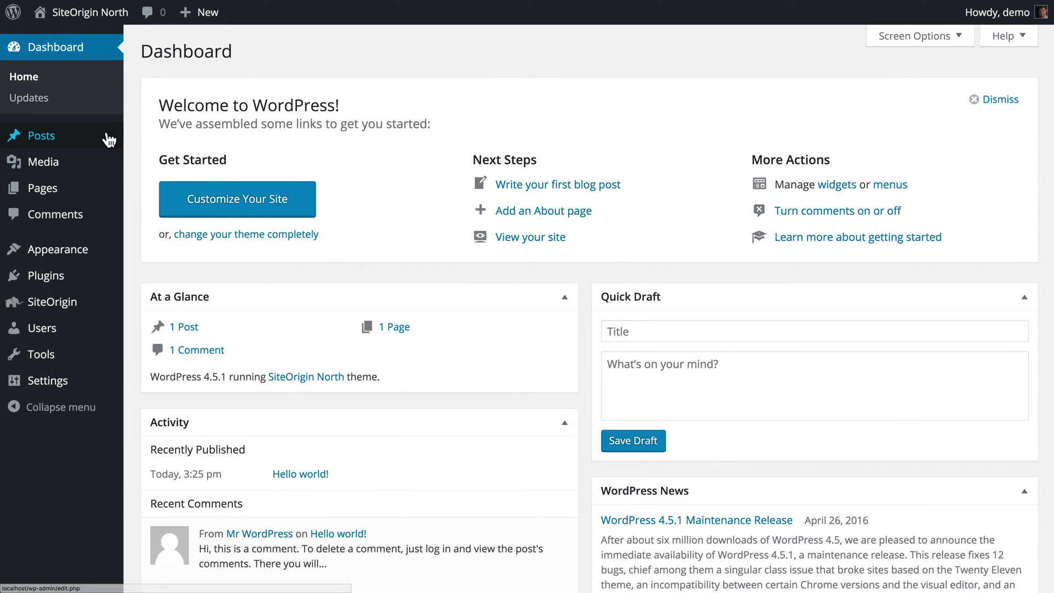
Step: Start a new post titled 'Chewy Chocolate Cookies' with the editor in Visual mode
mouse_move(108, 140)
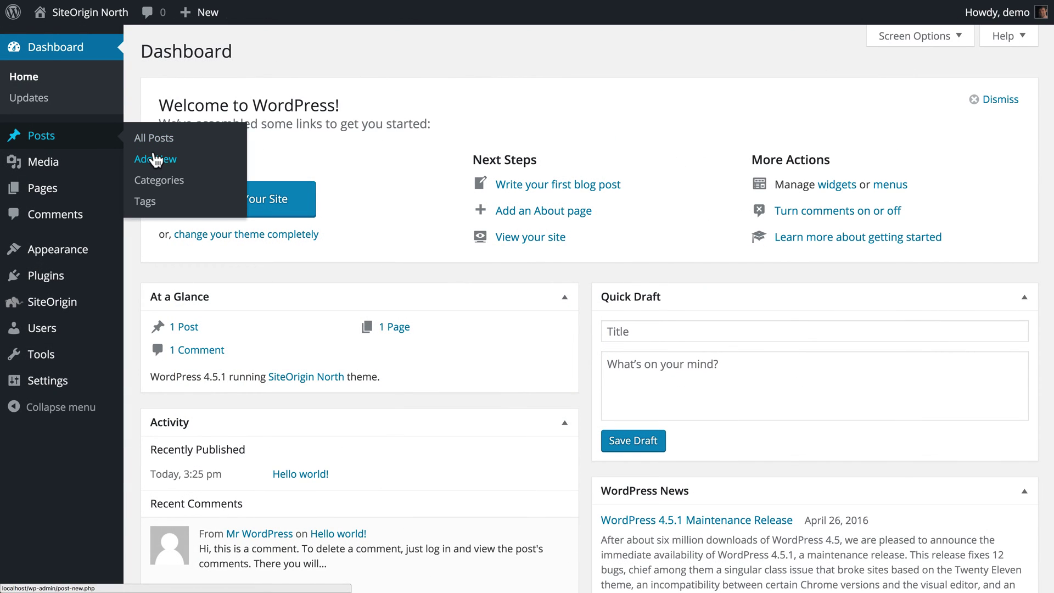
click(156, 160)
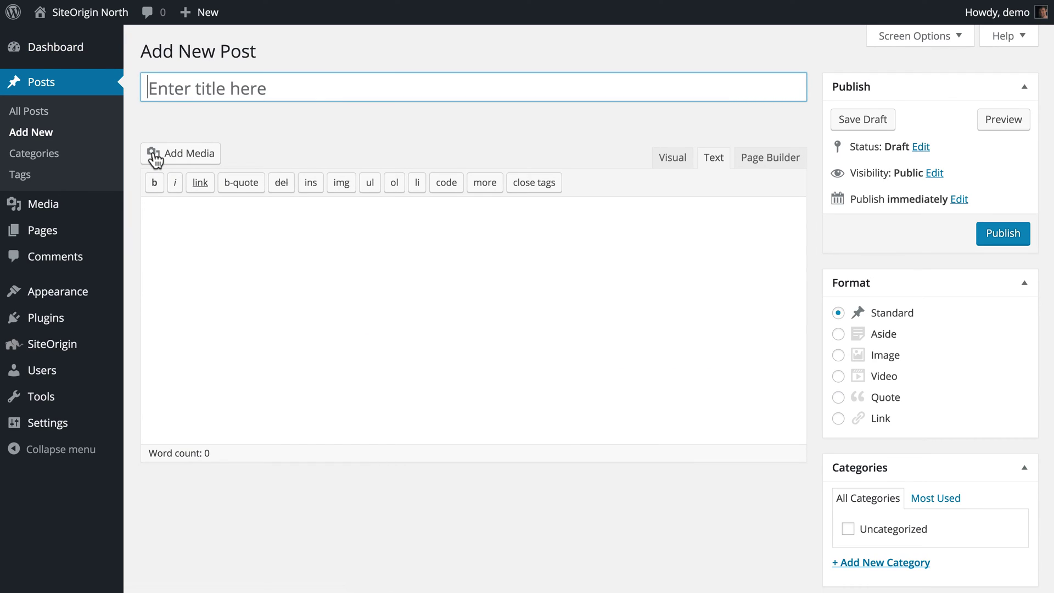
text(Che)
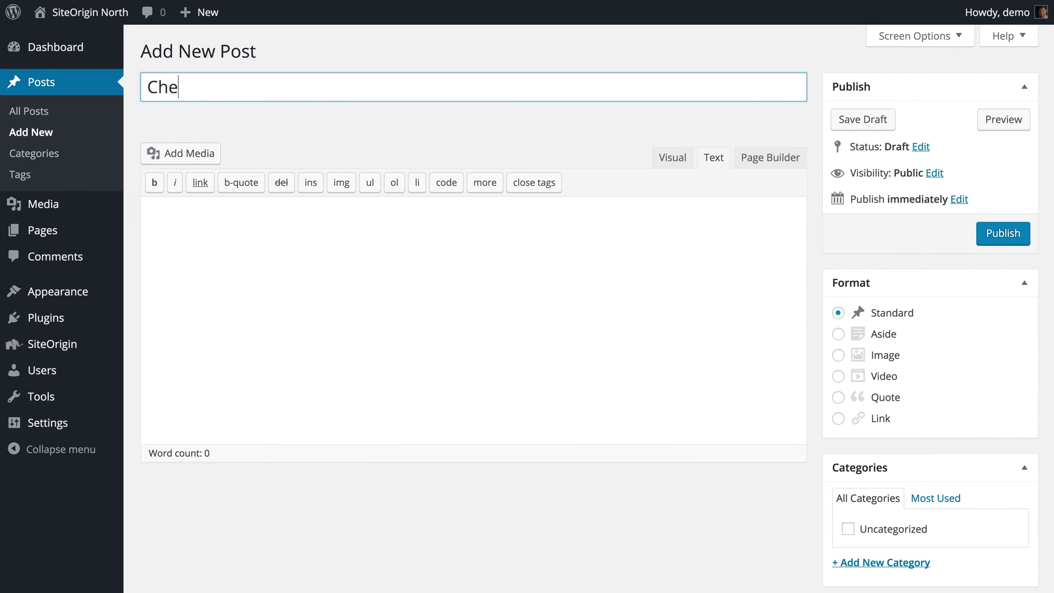
text(wy Chocolate Coo)
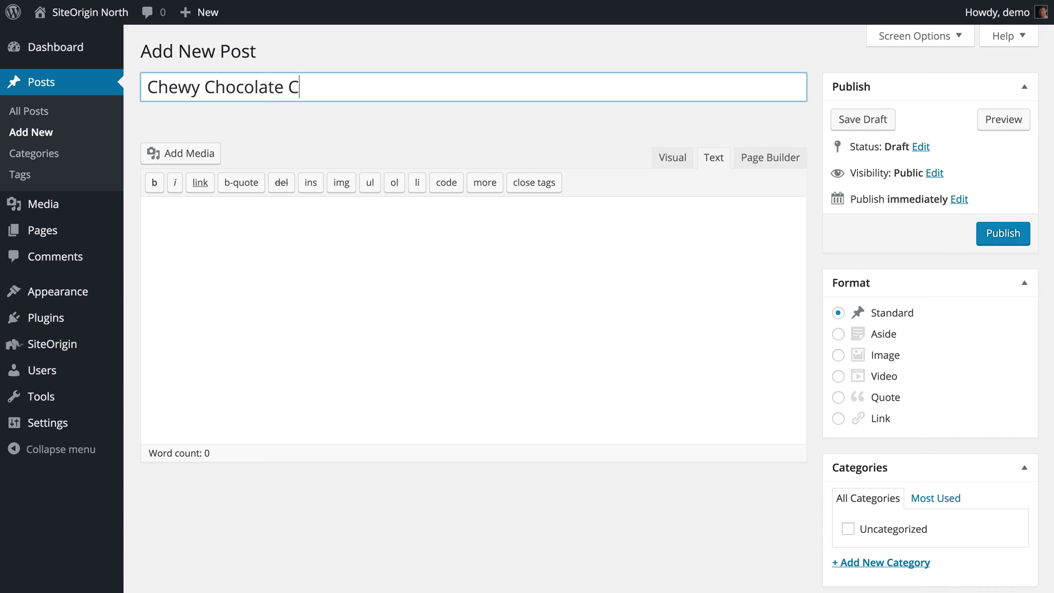
text(kies)
click(675, 171)
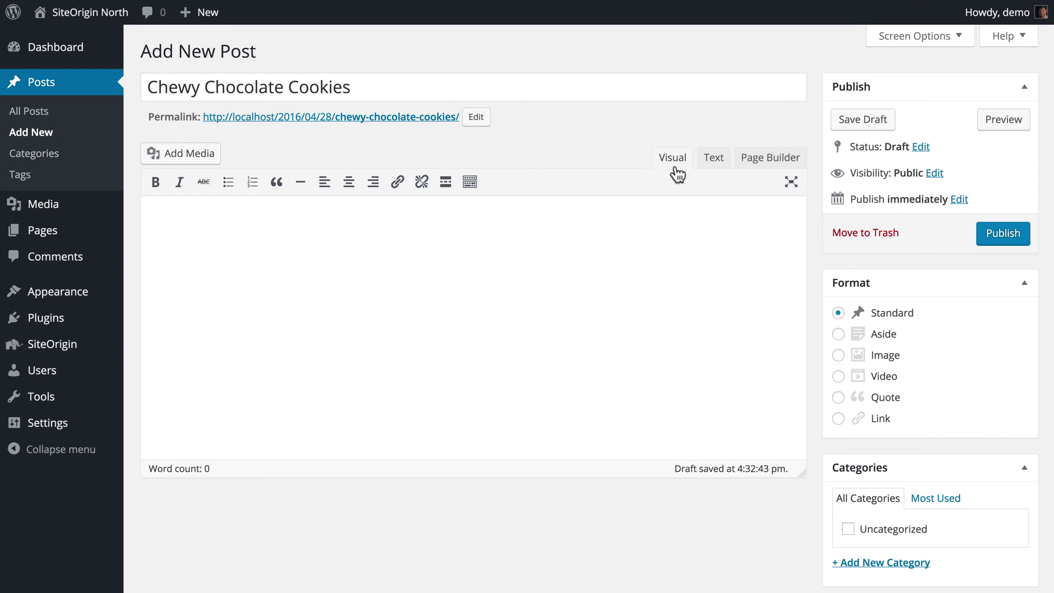
Step: Switch the post body to the Page Builder layout
click(762, 164)
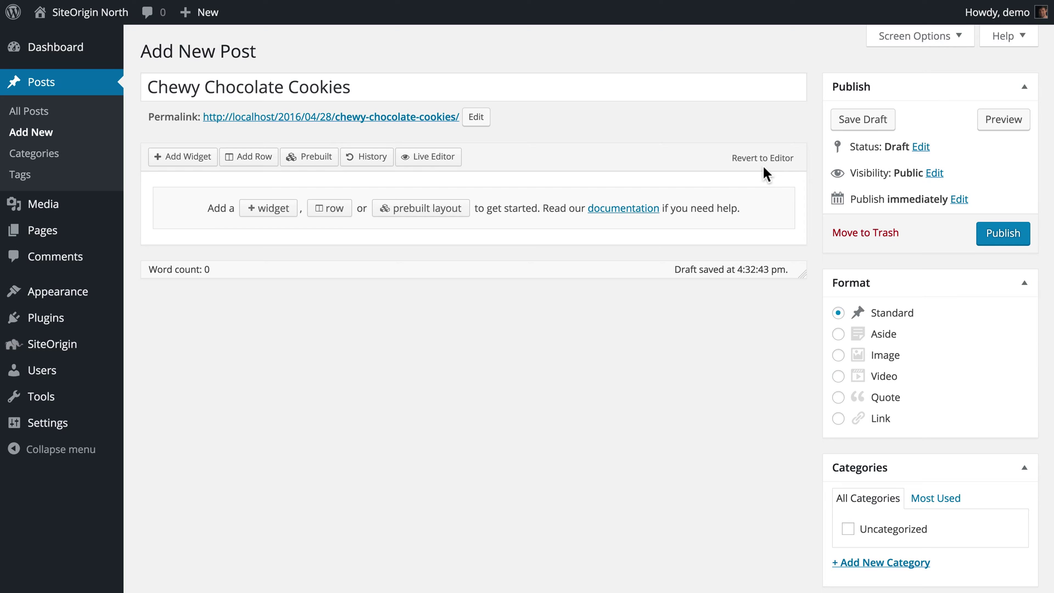
Step: Insert a two-column row with the Even ratio after briefly trying Thirds
click(272, 160)
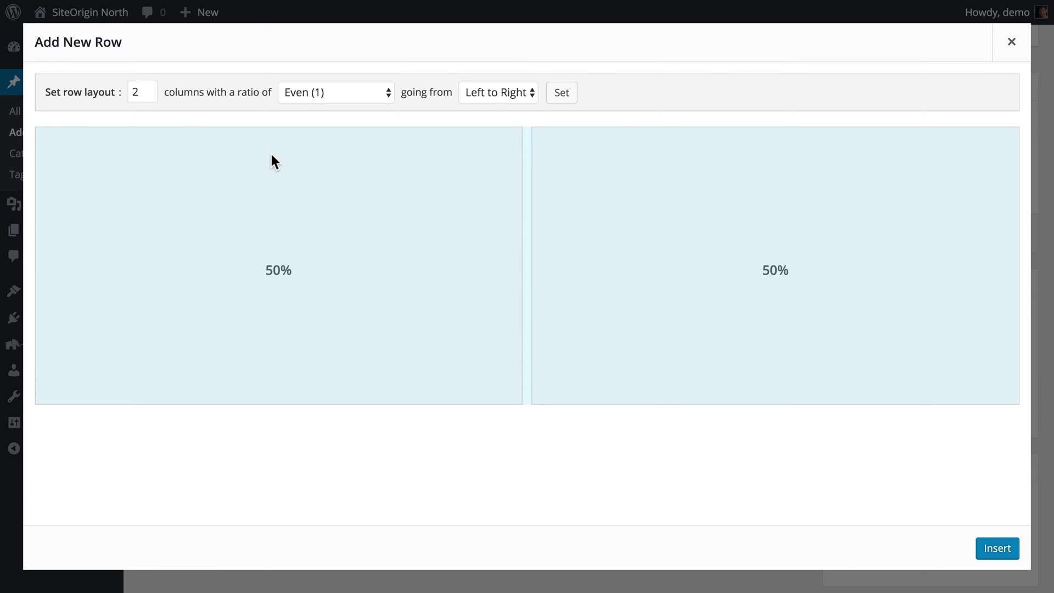
click(311, 96)
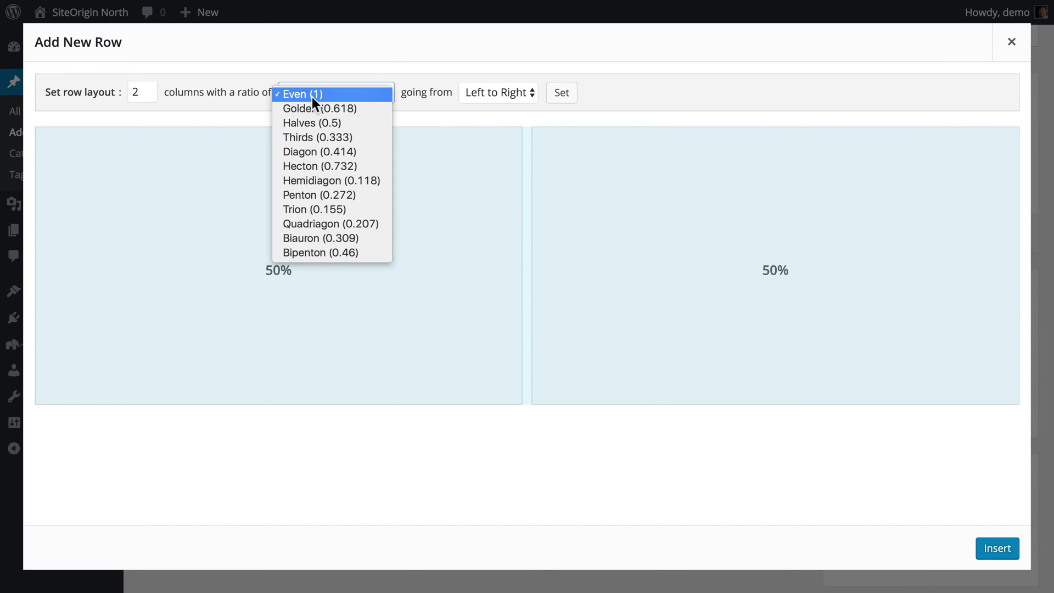
click(305, 131)
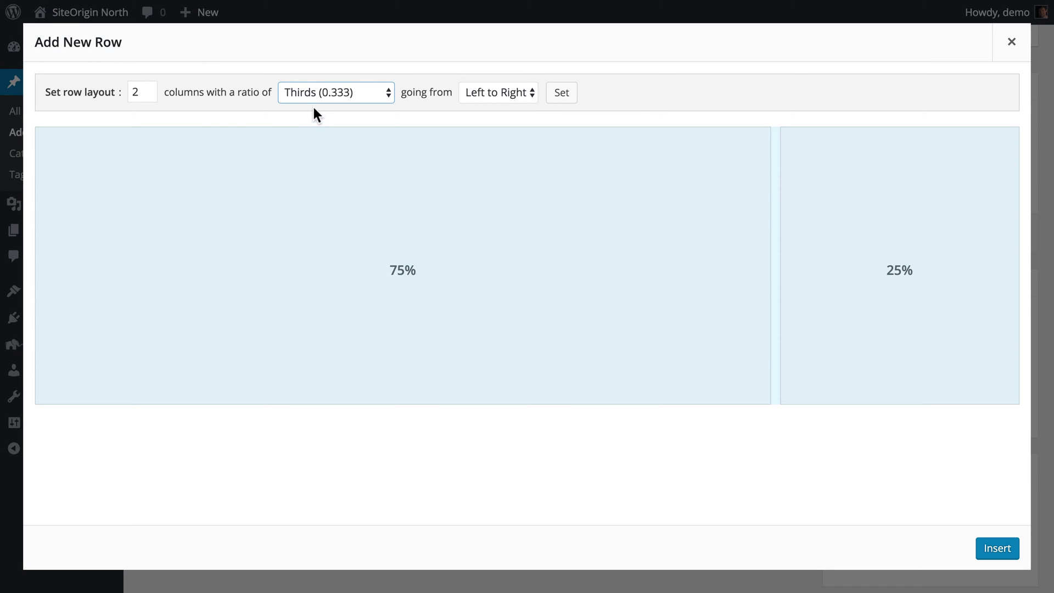
click(316, 98)
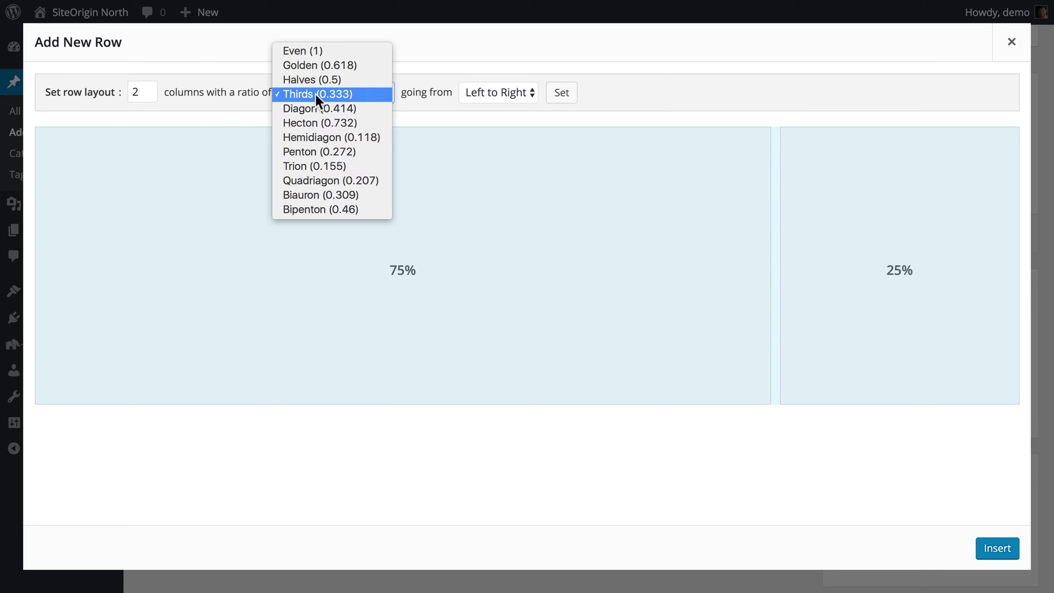
click(315, 50)
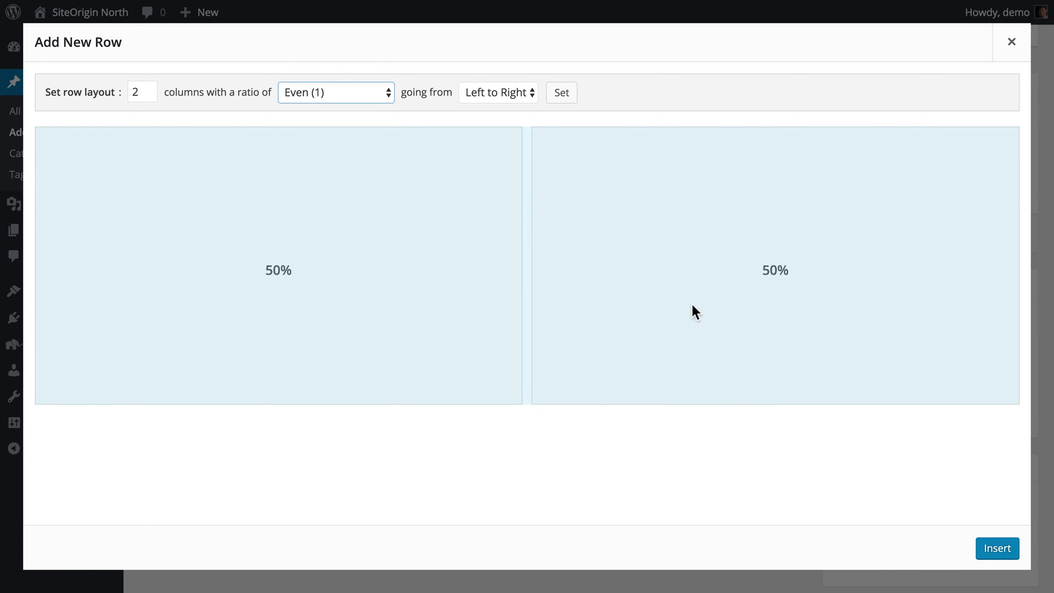
click(987, 542)
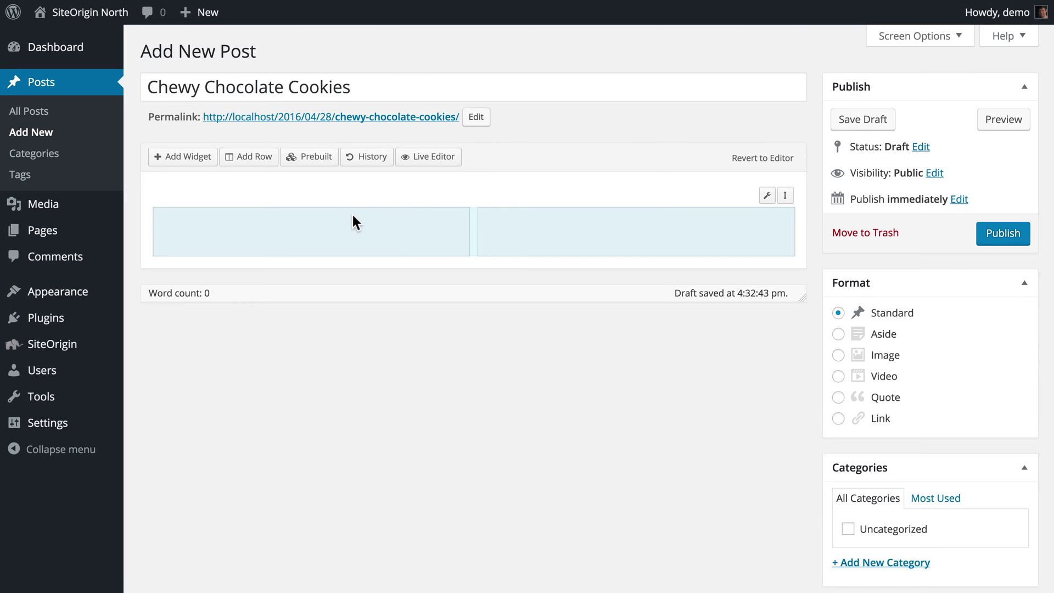
Step: Add a one-column row below and place a SiteOrigin Image widget in the upper-left cell
right_click(352, 215)
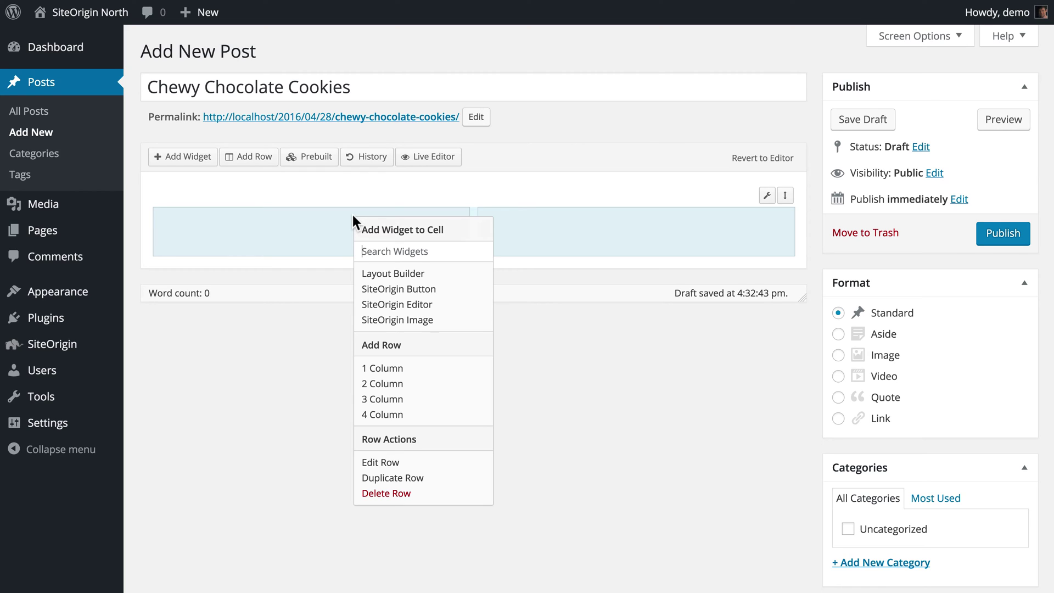
click(391, 369)
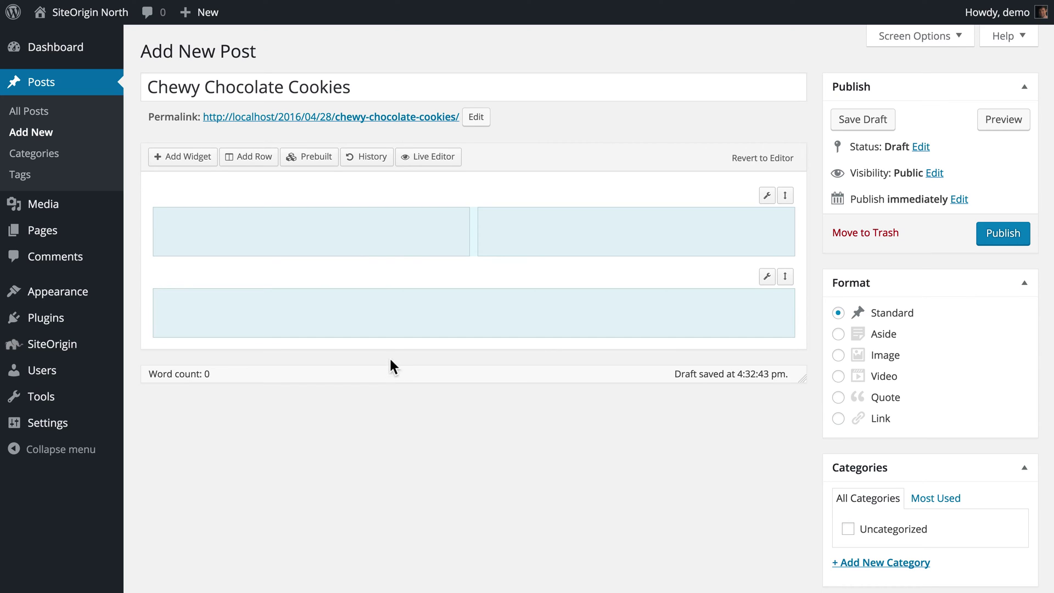
right_click(385, 243)
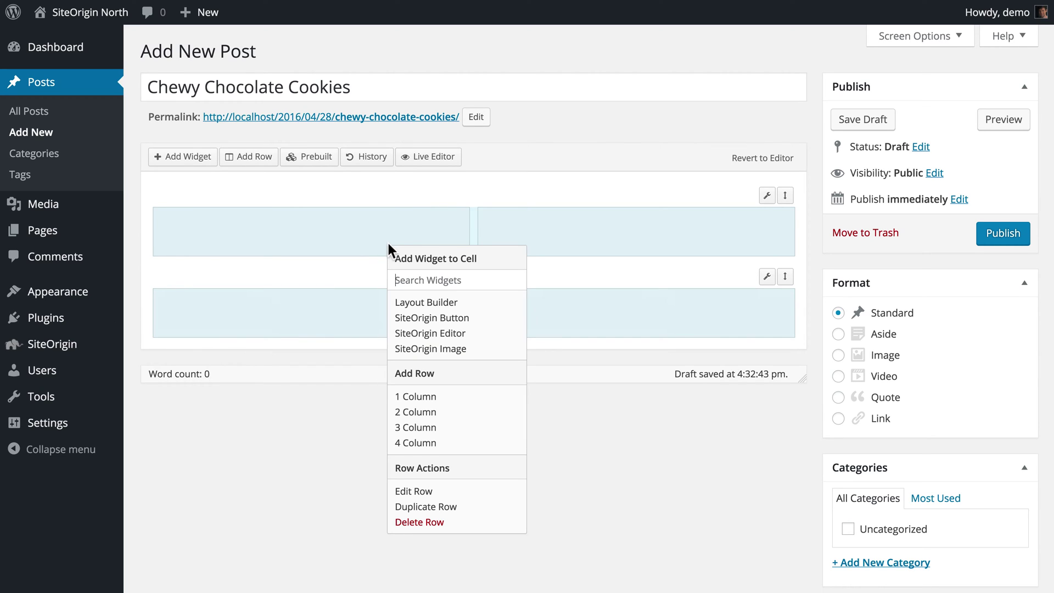
click(402, 348)
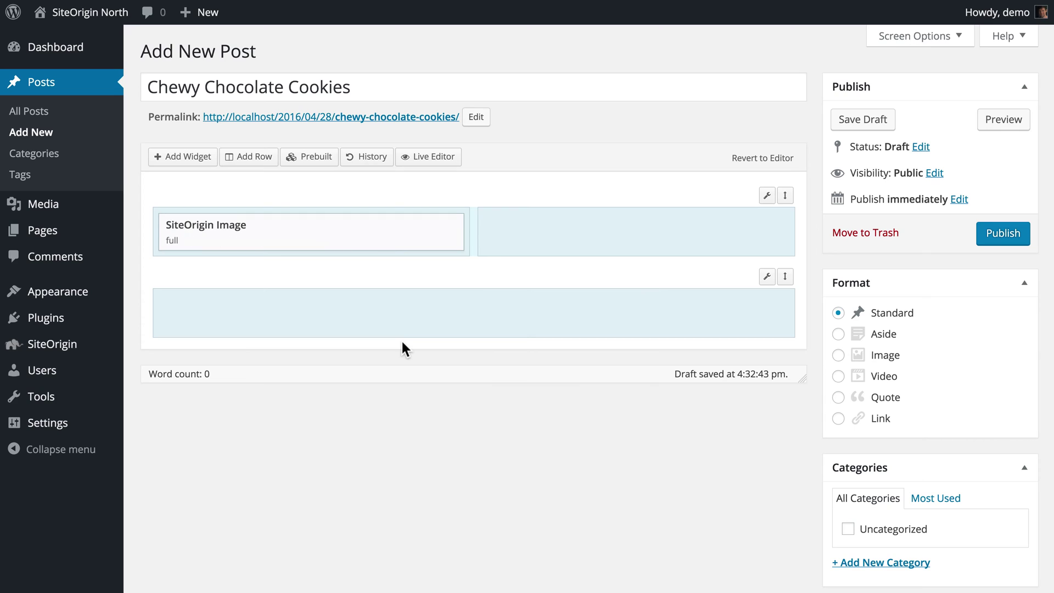
Step: Set the image widget's picture to bake-599521_1280-2.jpg, the butter and flour photo
click(373, 238)
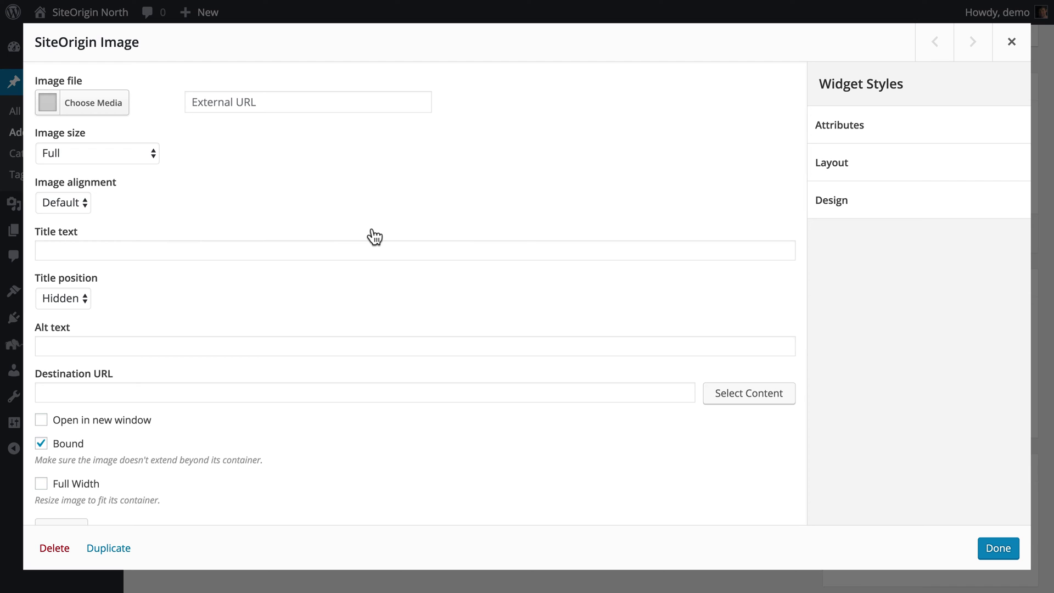
click(112, 113)
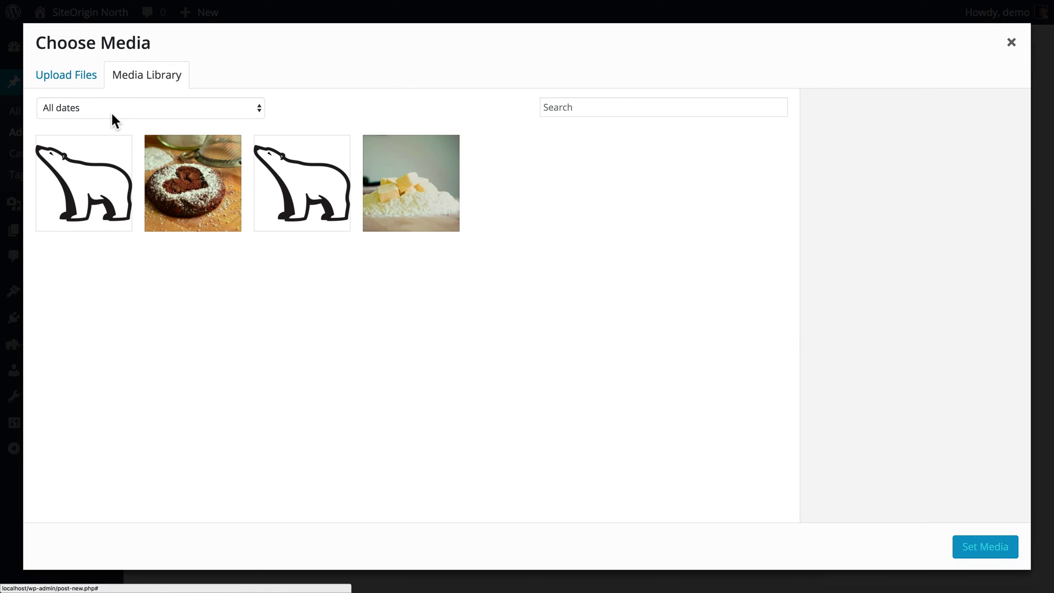
click(386, 157)
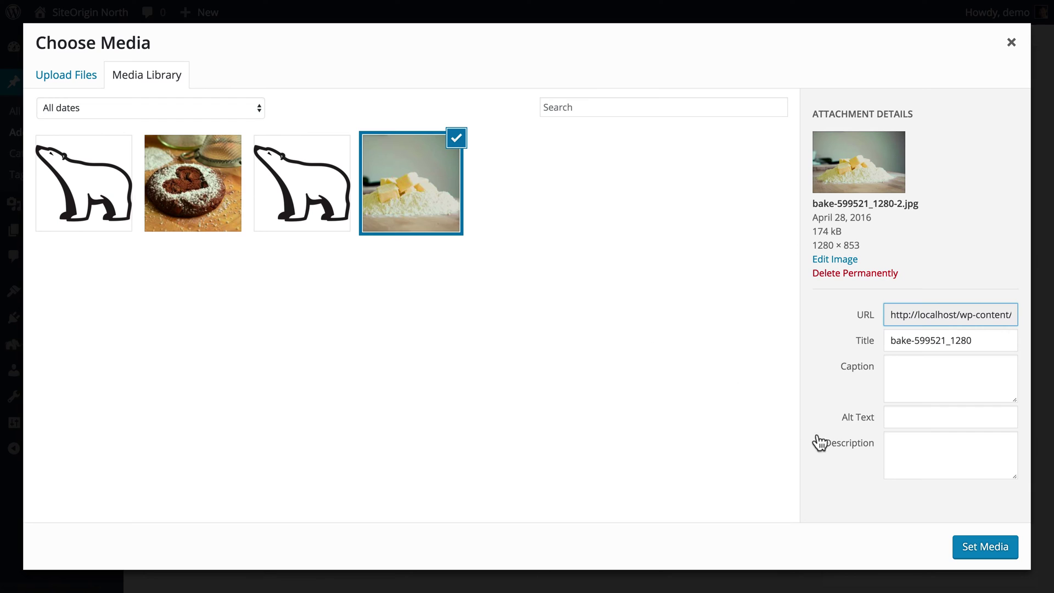
click(999, 547)
click(999, 548)
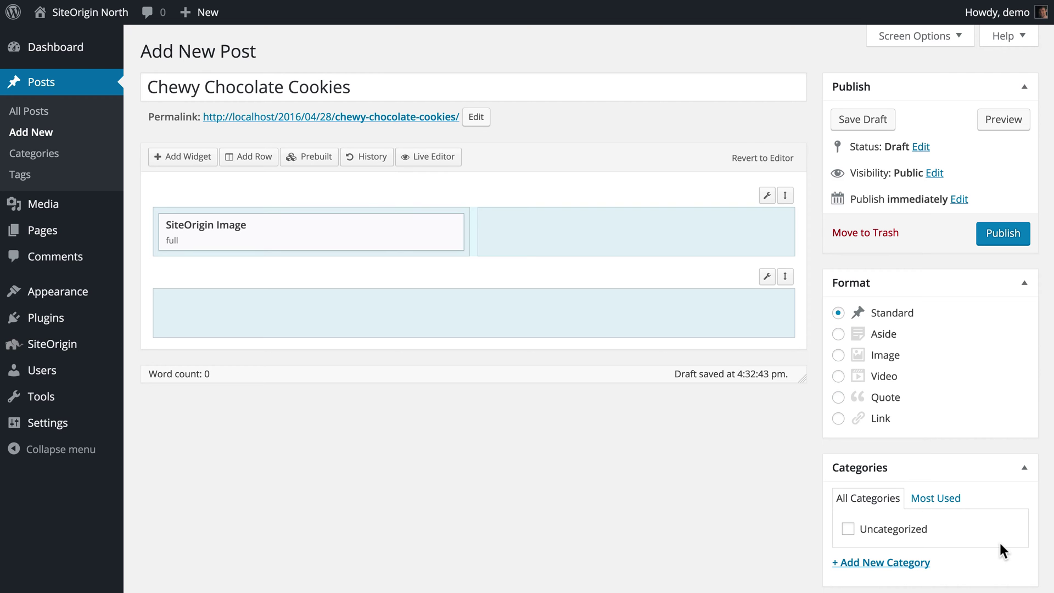
Step: Add a SiteOrigin Editor widget to the right cell titled 'Directions' with the pasted bulleted steps
right_click(628, 245)
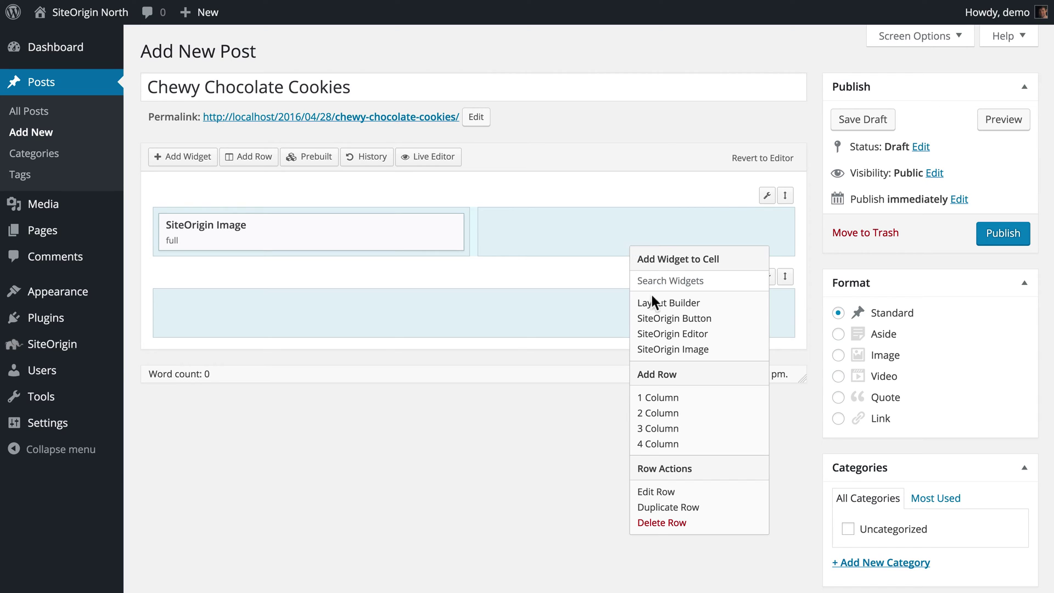
click(653, 333)
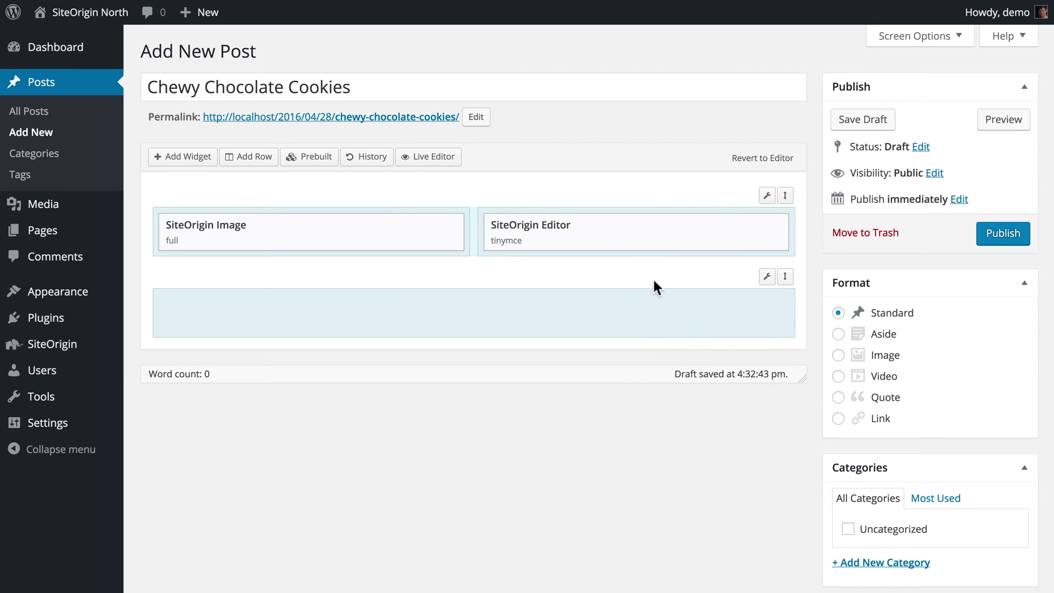
click(689, 228)
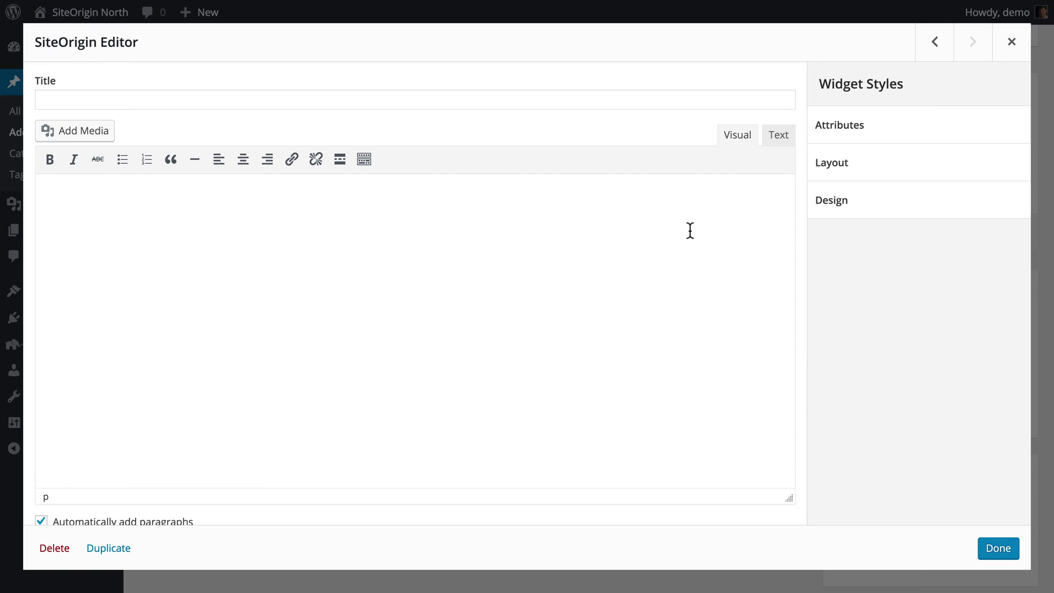
click(262, 93)
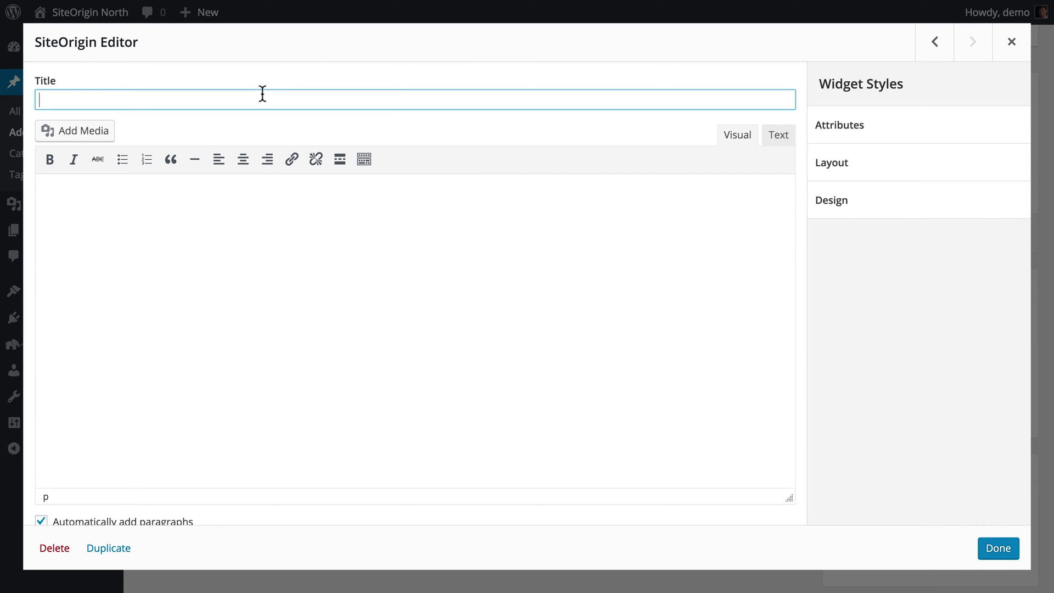
text(Directions)
click(44, 189)
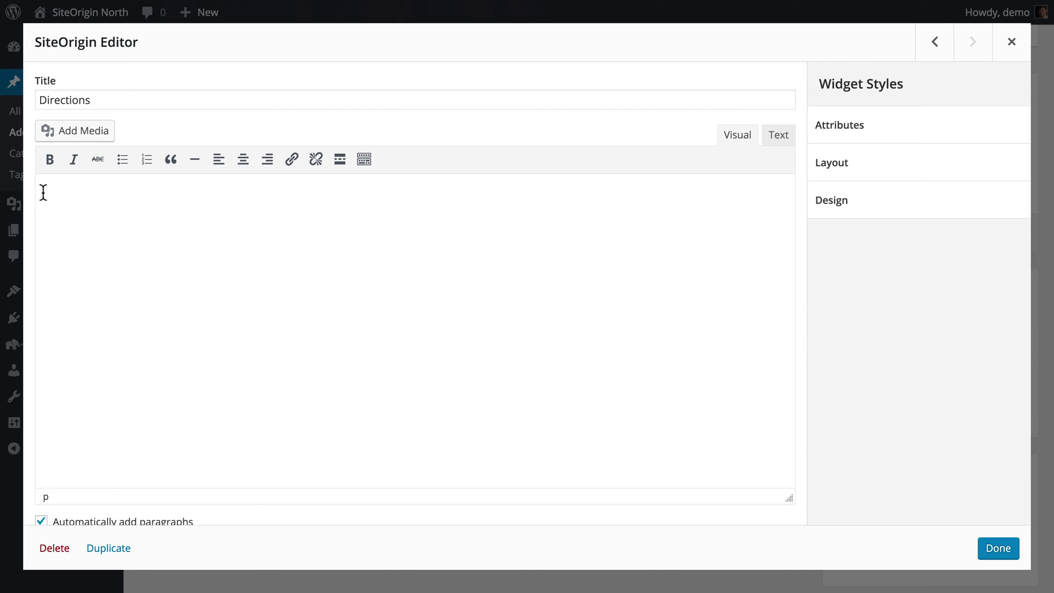
text(Preheat oven to 350 degrees F (175 degrees C). At vero eos et accusamus et iusto odio dignissimos ducimus qui blanditiis praesentium voluptatum deleniti atque corrupti.)
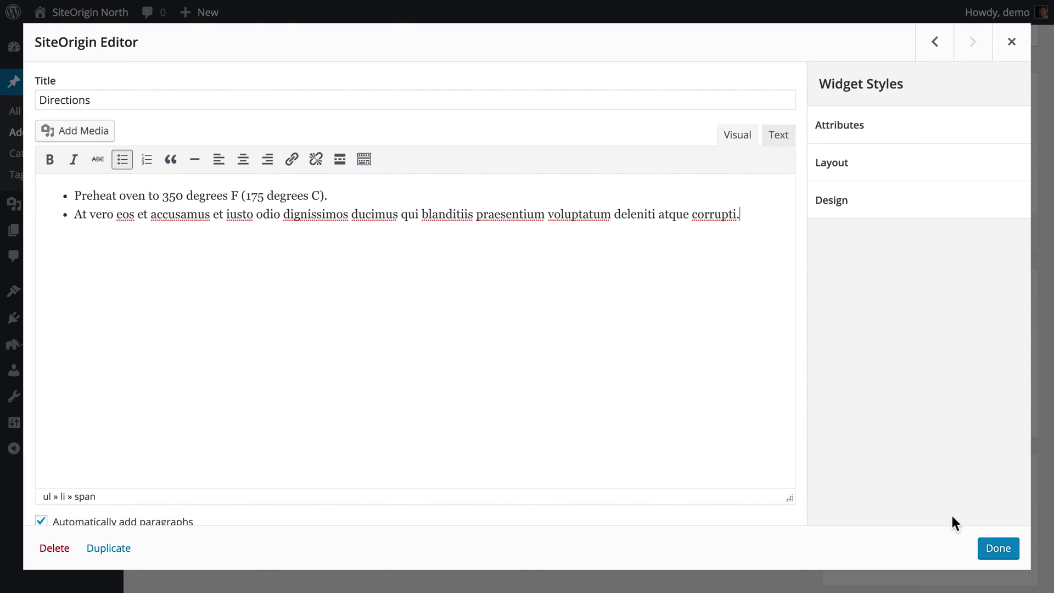
click(994, 546)
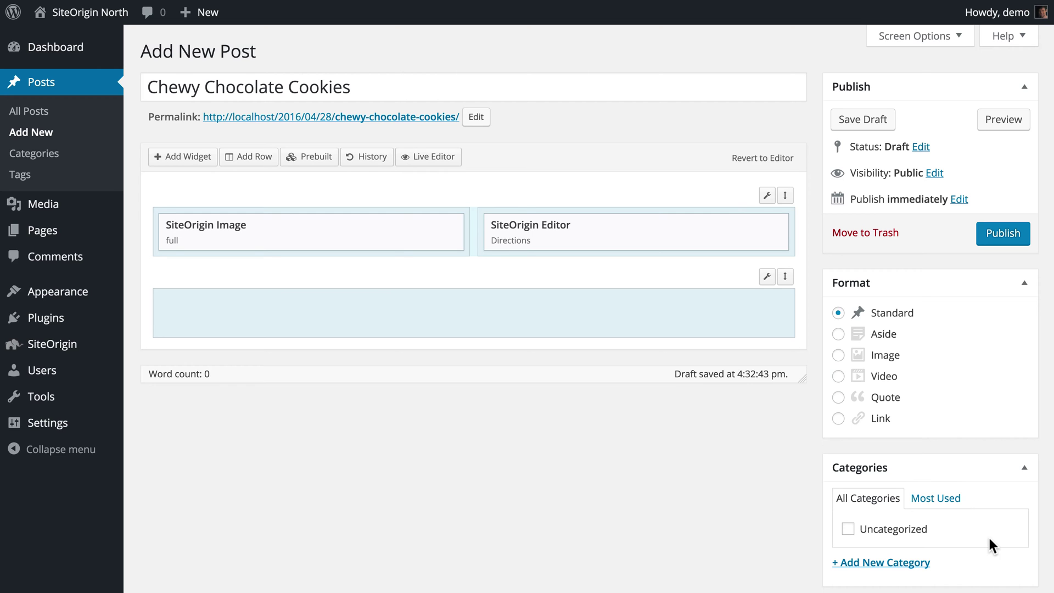
Step: Put a SiteOrigin Editor widget with the six-item steps list in the bottom row and save the draft
right_click(446, 311)
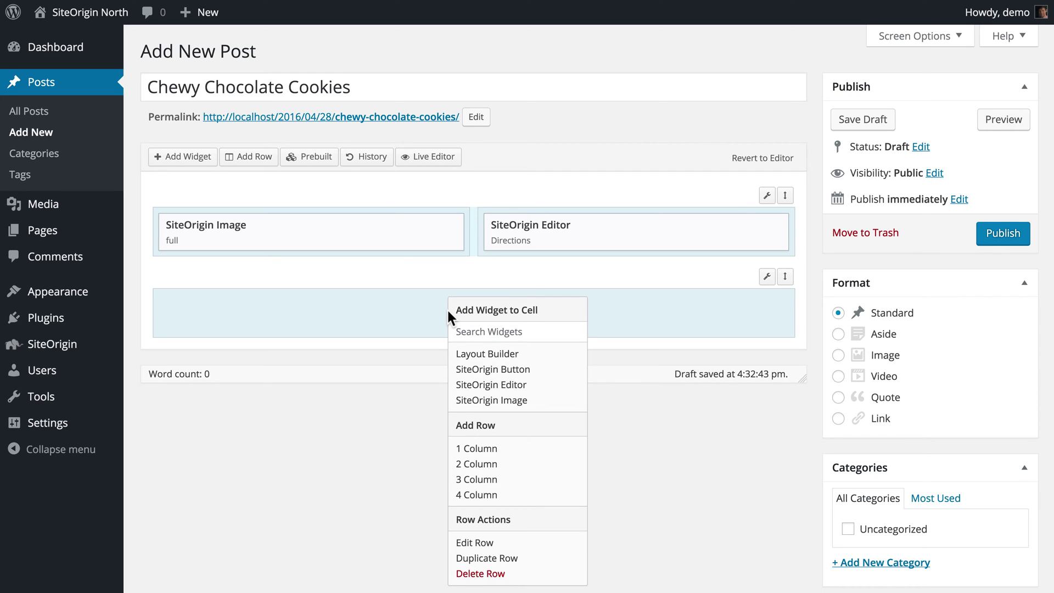
click(517, 382)
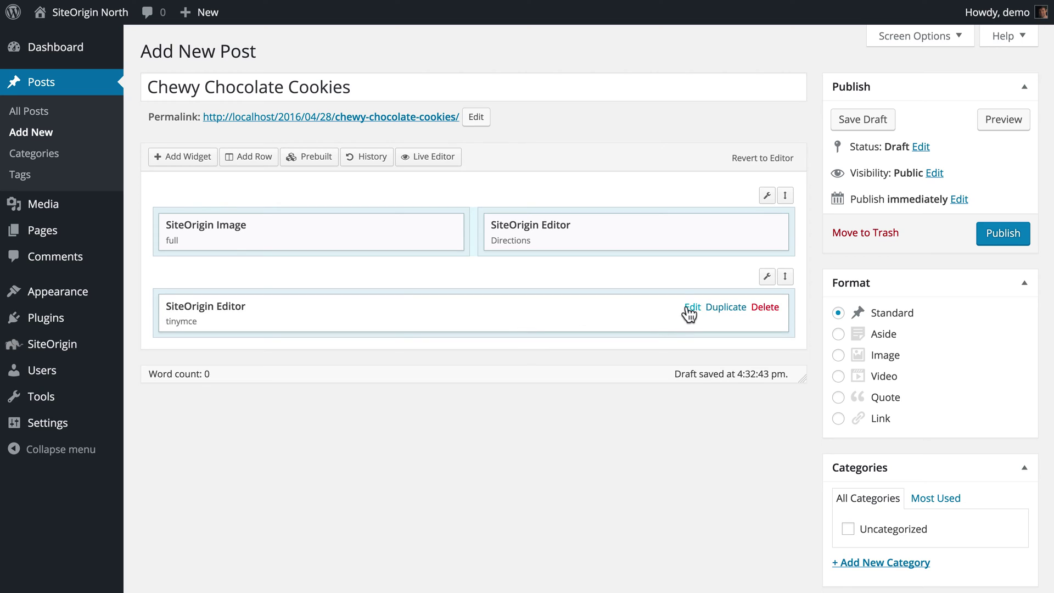
click(691, 307)
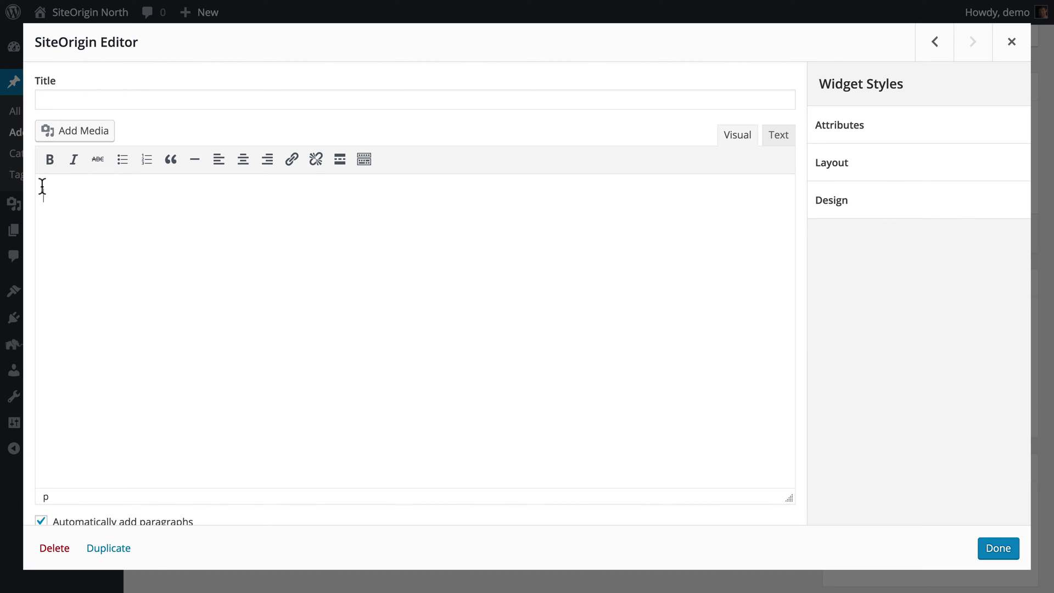
text(Quos dolores et quas molestias excepturi sint occaecati cupiditate non provident. Similique sunt in culpa qui officia deserunt mollitia animi, id est laborum et dolorum fuga. Et harum quidem rerum facilis est et expedita distinctio. Bake for 8 to 10 minutes in the preheated oven. Allow to cool for a couple of minutes on the cookie sheet before transferring to wire racks to cool completely. Lighly dust with icing sugar and enjoy!)
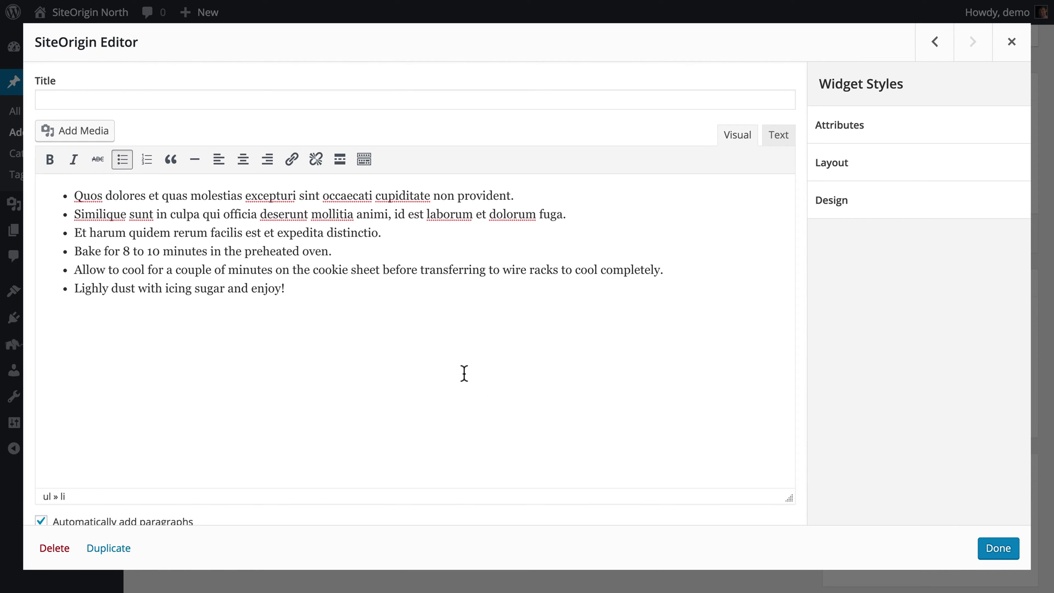
click(998, 548)
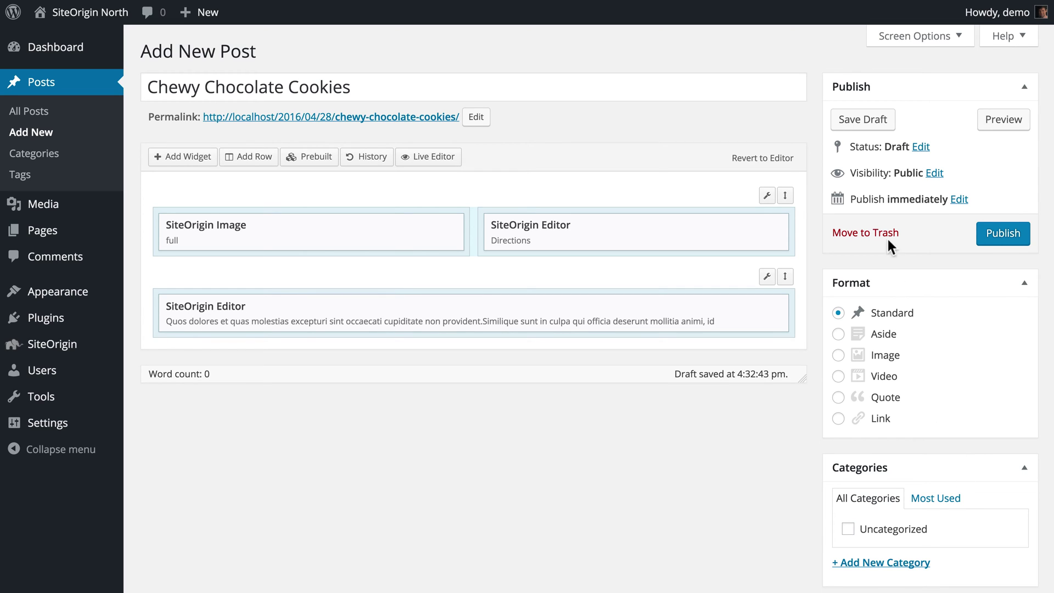
click(860, 124)
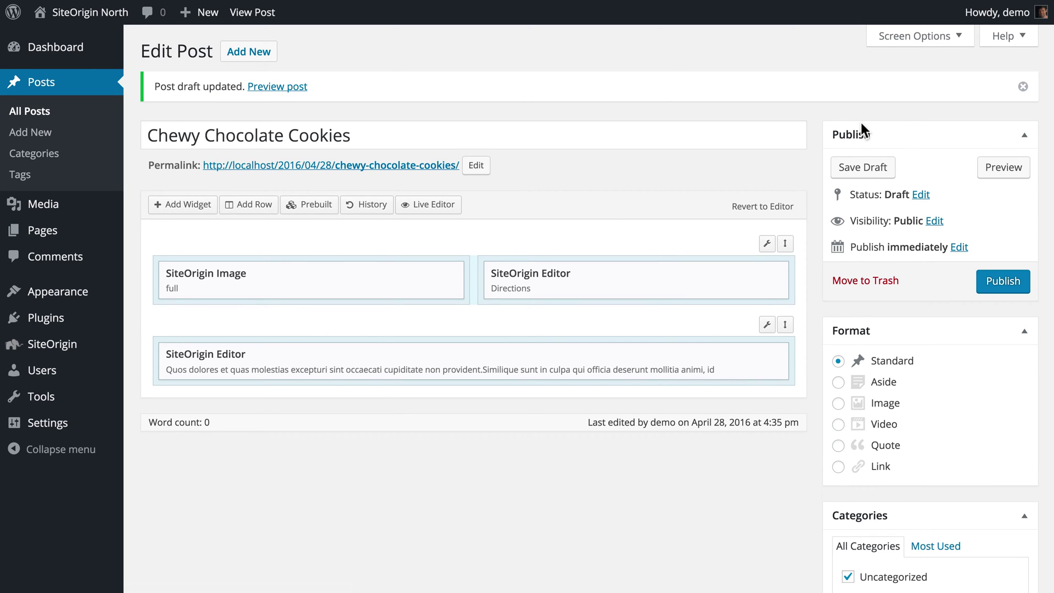
click(1023, 86)
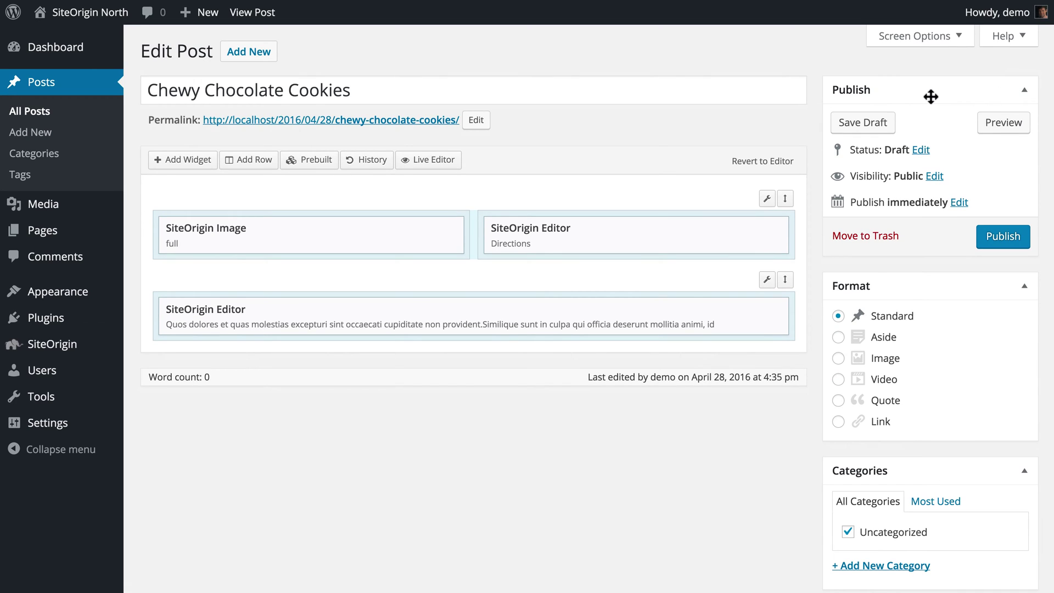
Step: Create the categories 'baking' and 'dessert' so both are checked for the post
scroll(930, 97, down, 3)
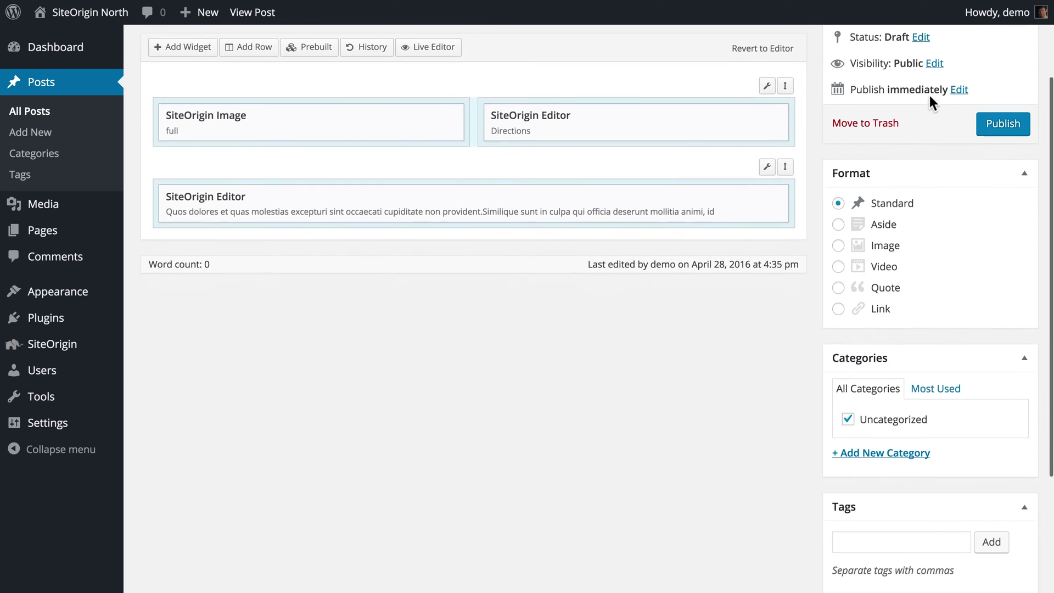
scroll(929, 99, down, 2)
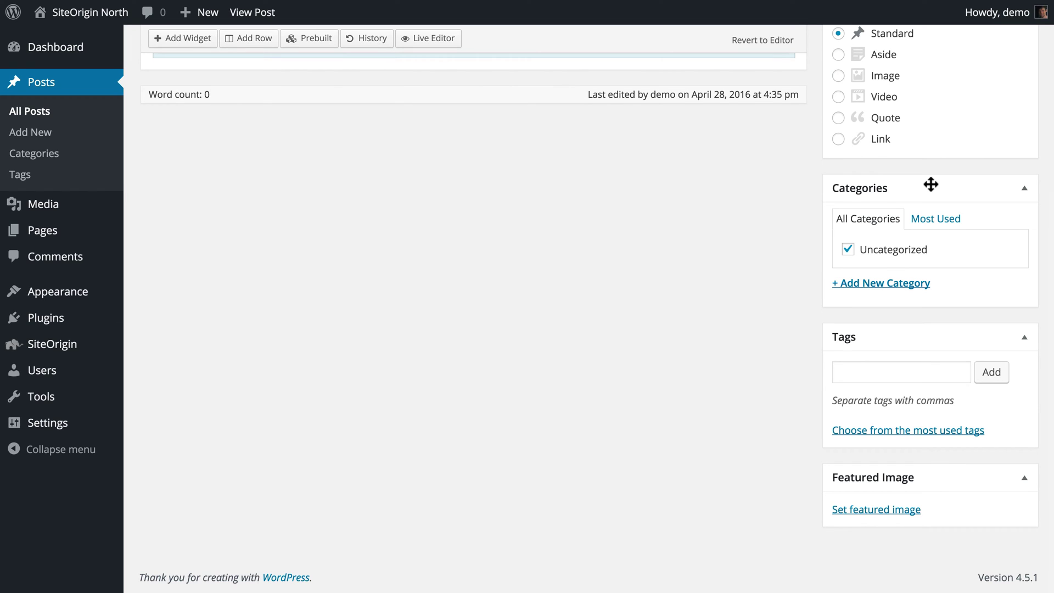
click(898, 284)
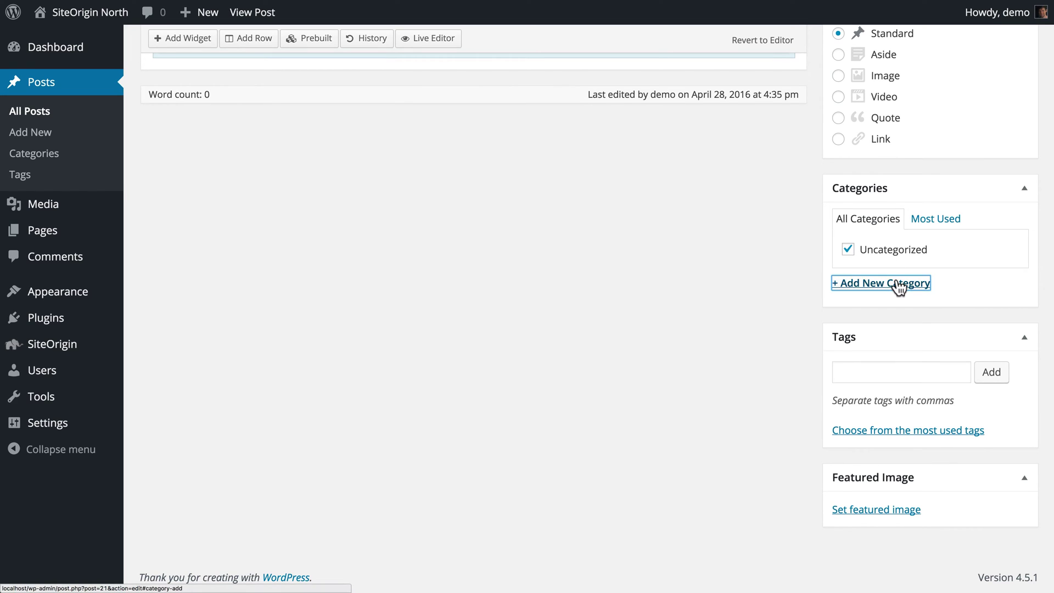
text(baking)
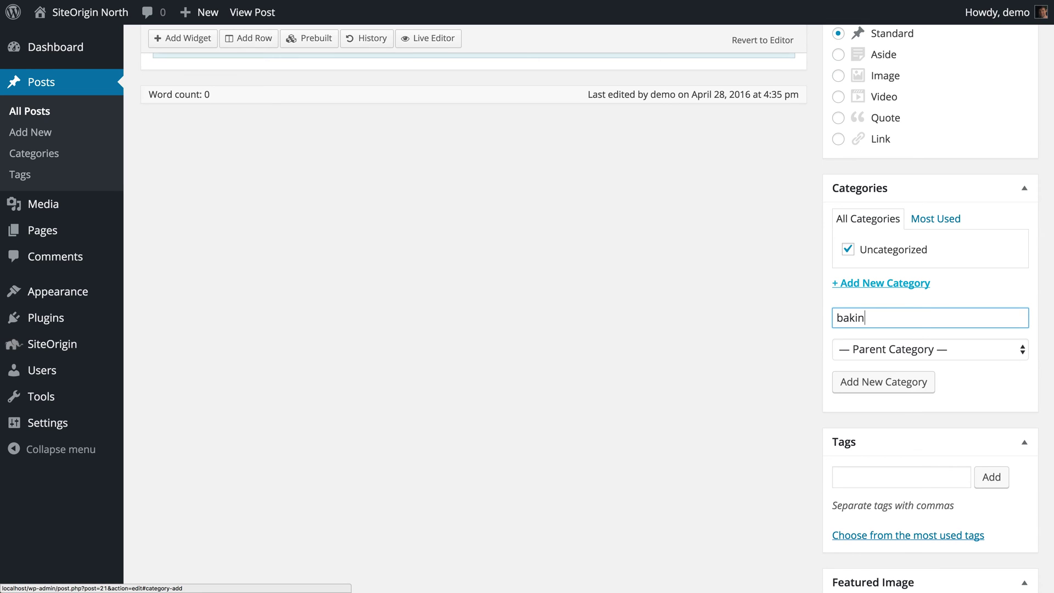
click(896, 379)
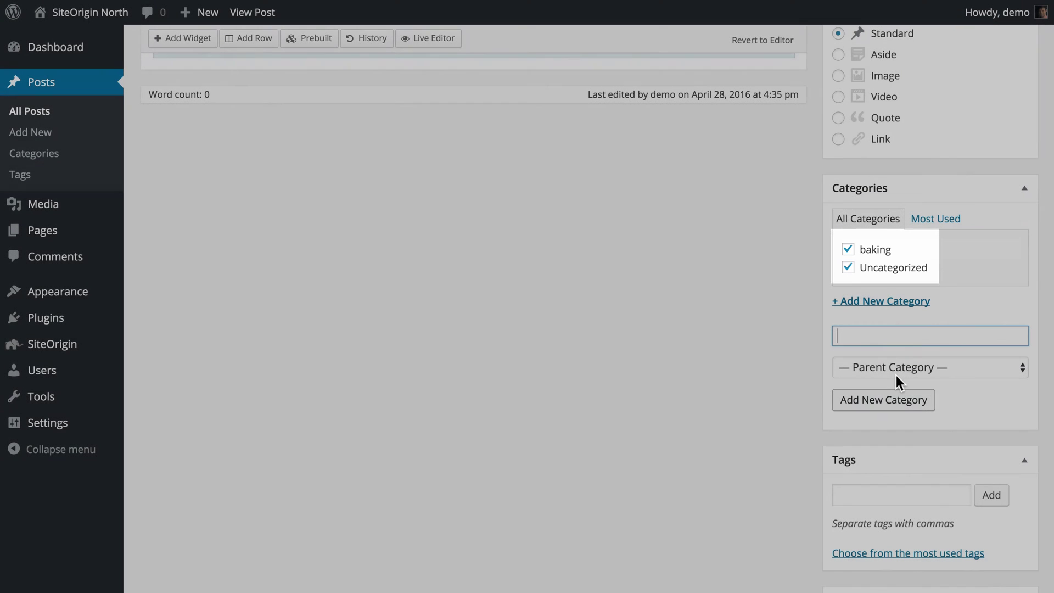
text(dessert)
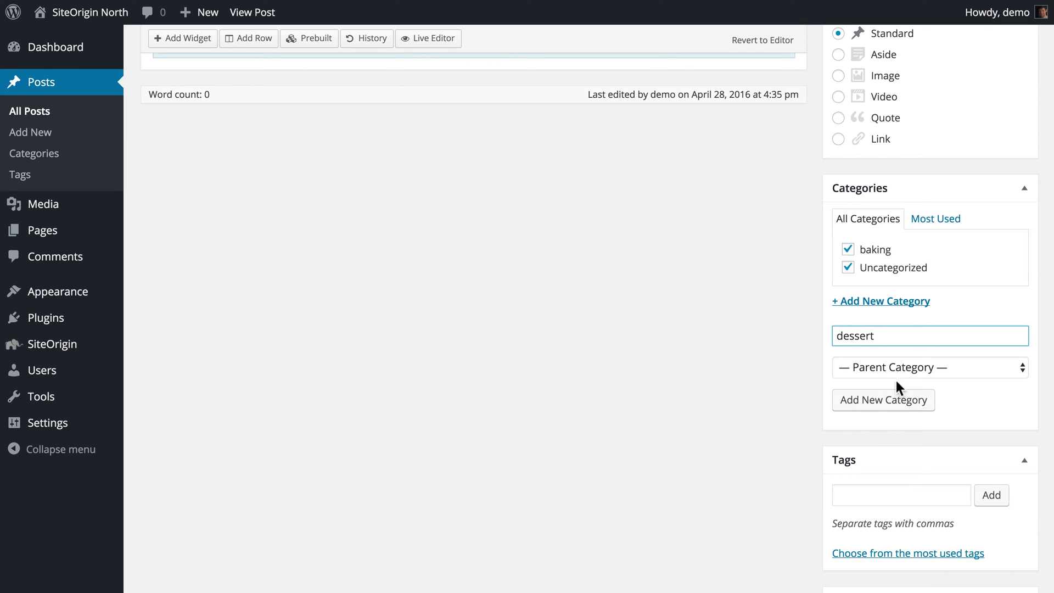
click(895, 397)
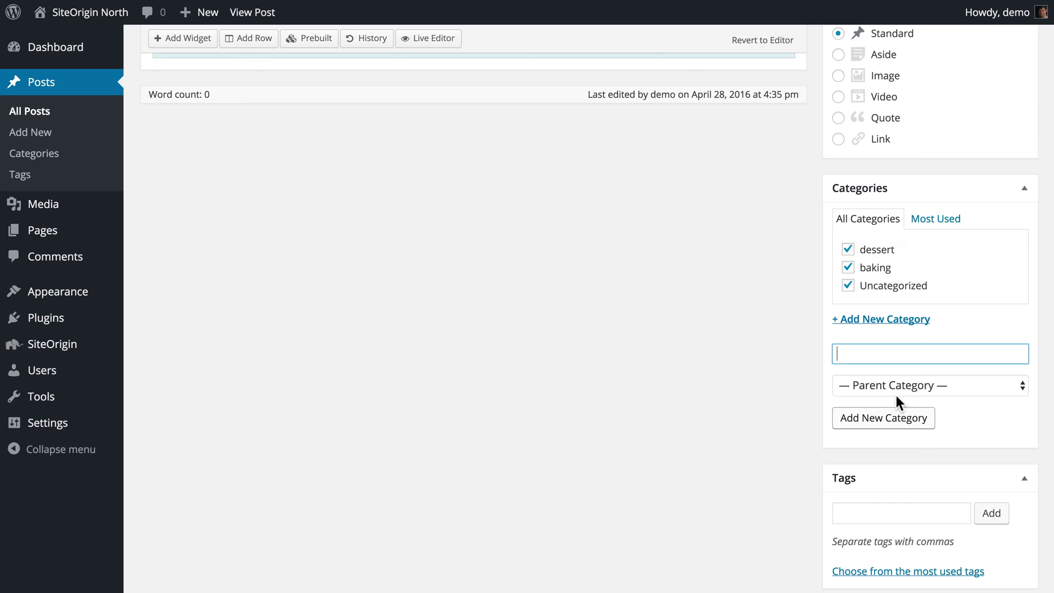
scroll(895, 395, down, 3)
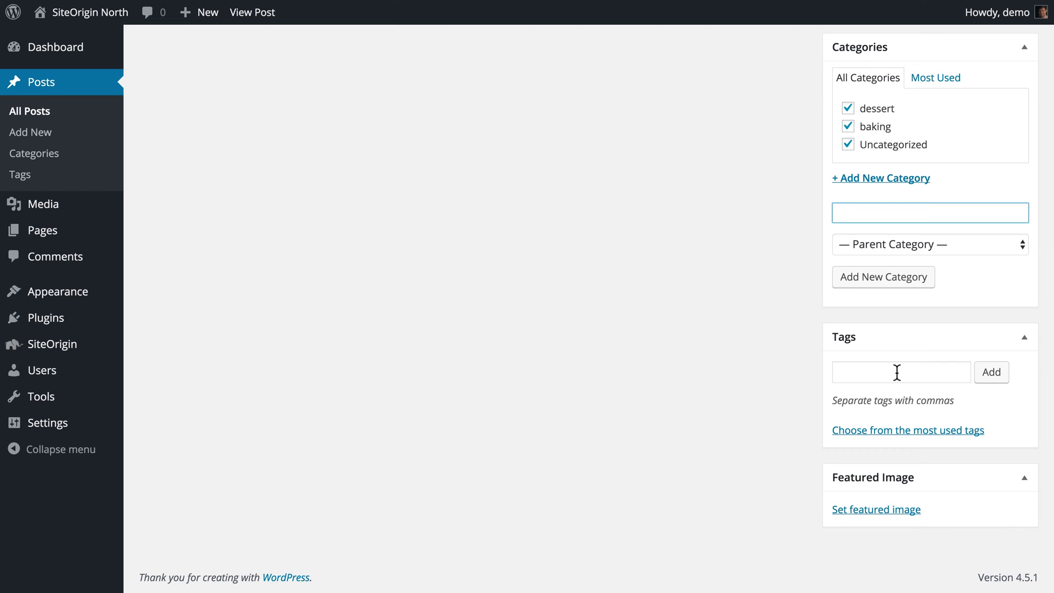
Step: Tag the post with 'chocolate' and 'cookies'
click(896, 372)
text(chocolate)
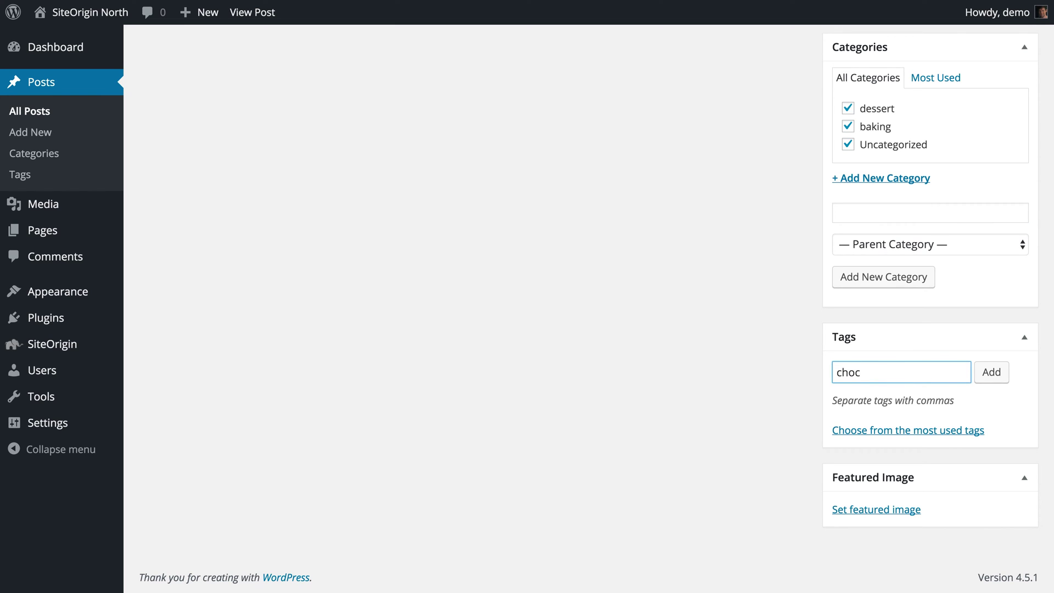
click(987, 376)
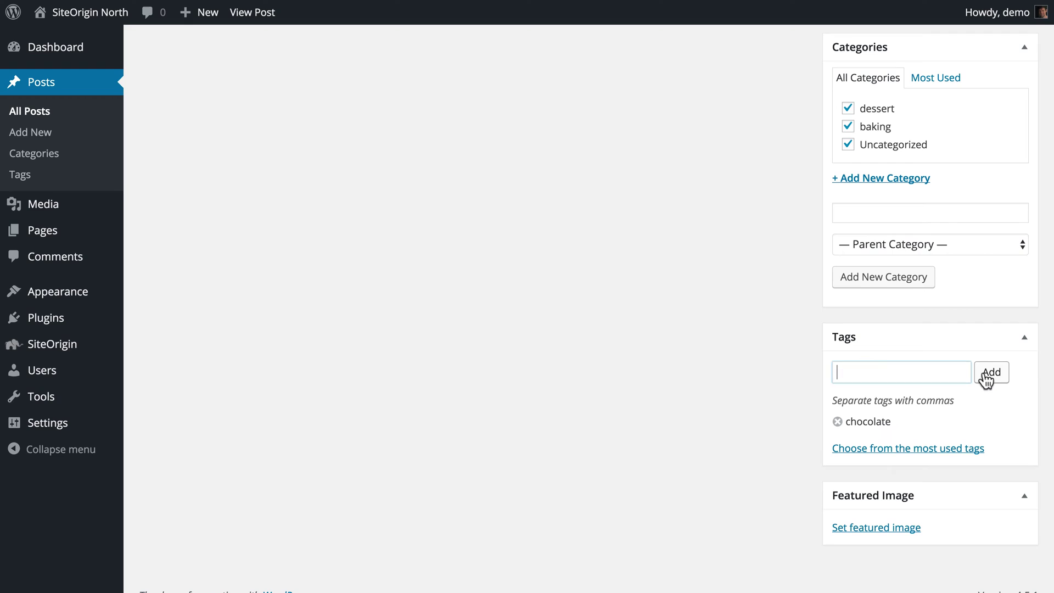
text(cookies)
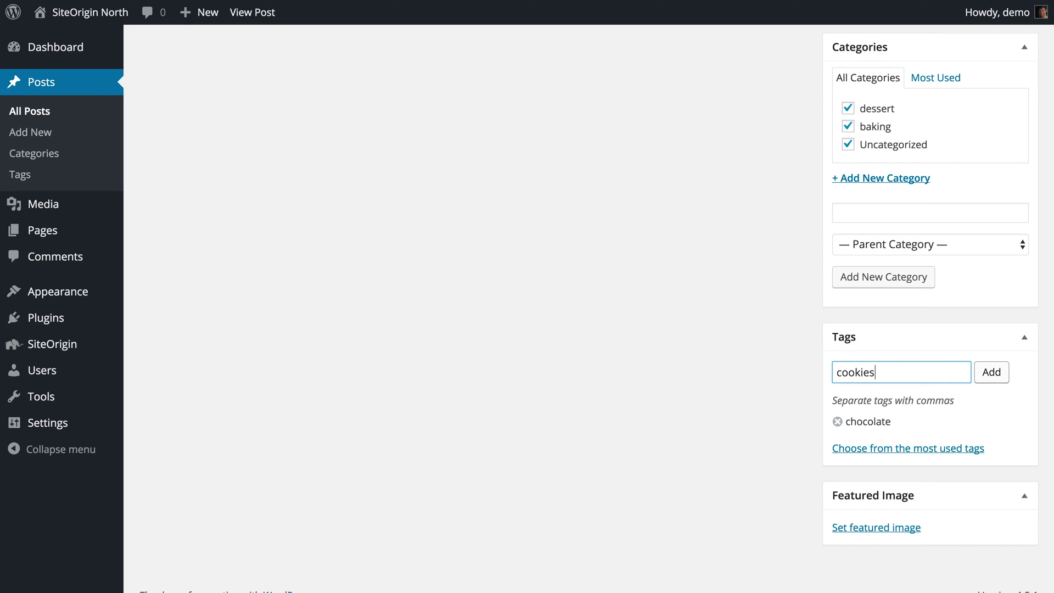
click(1001, 374)
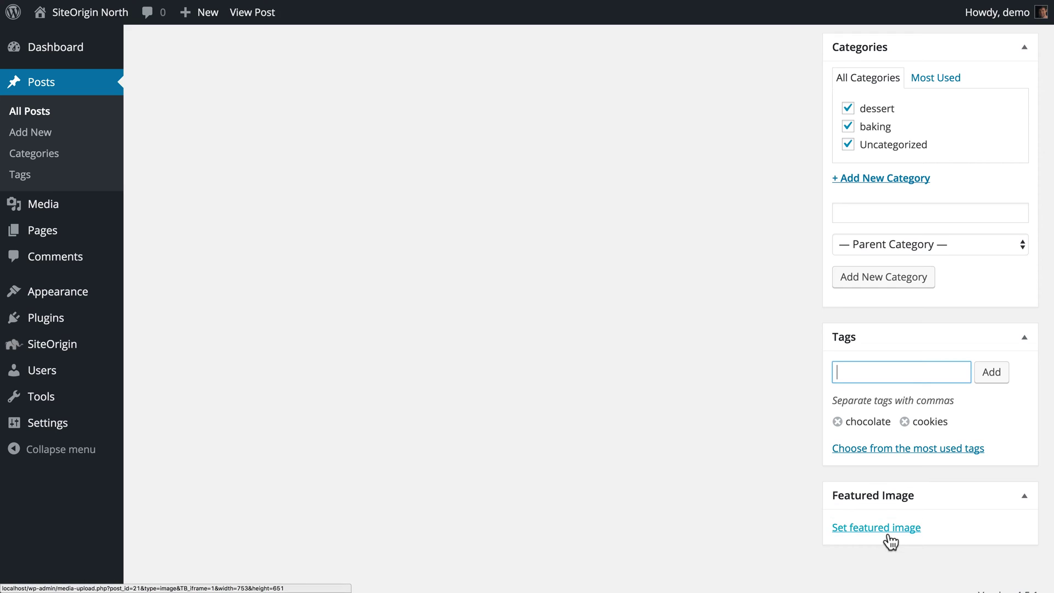
Step: Set pastries-756601_1280-1024x689-2.jpg, the heart-dusted cookie photo, as the featured image
click(886, 530)
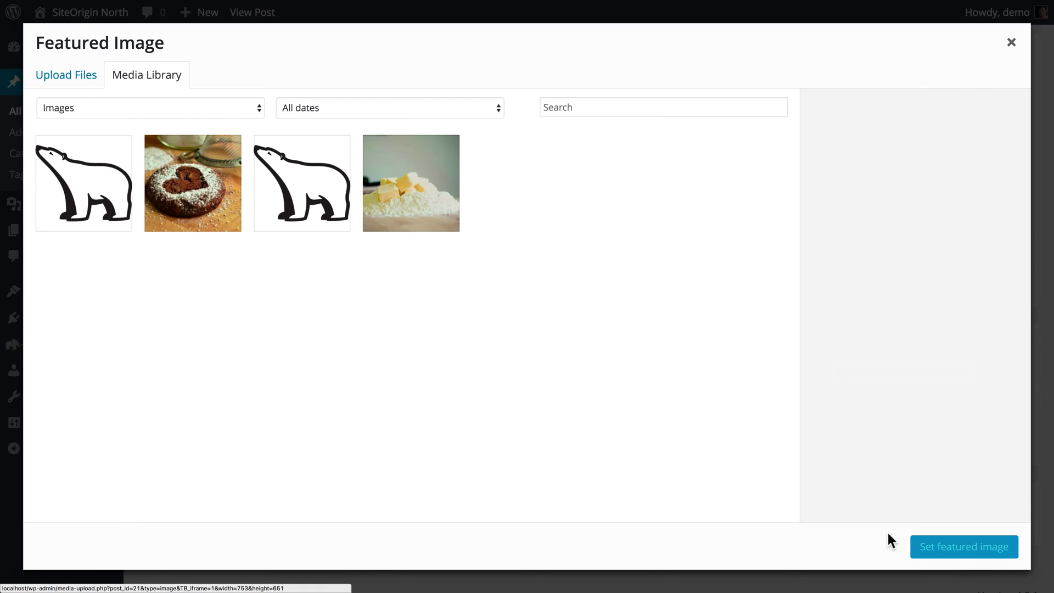
click(211, 215)
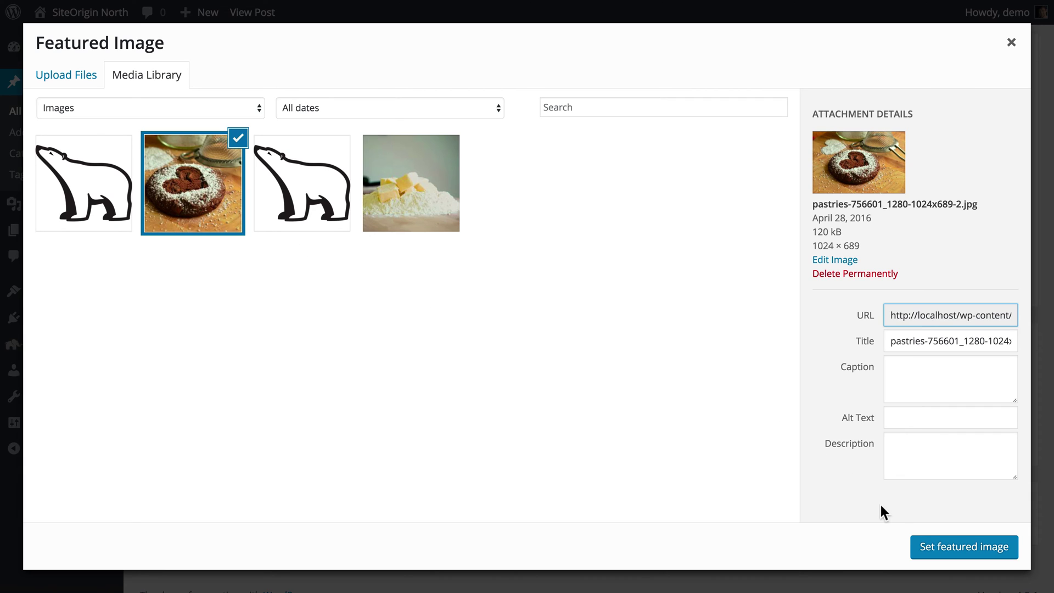
click(913, 545)
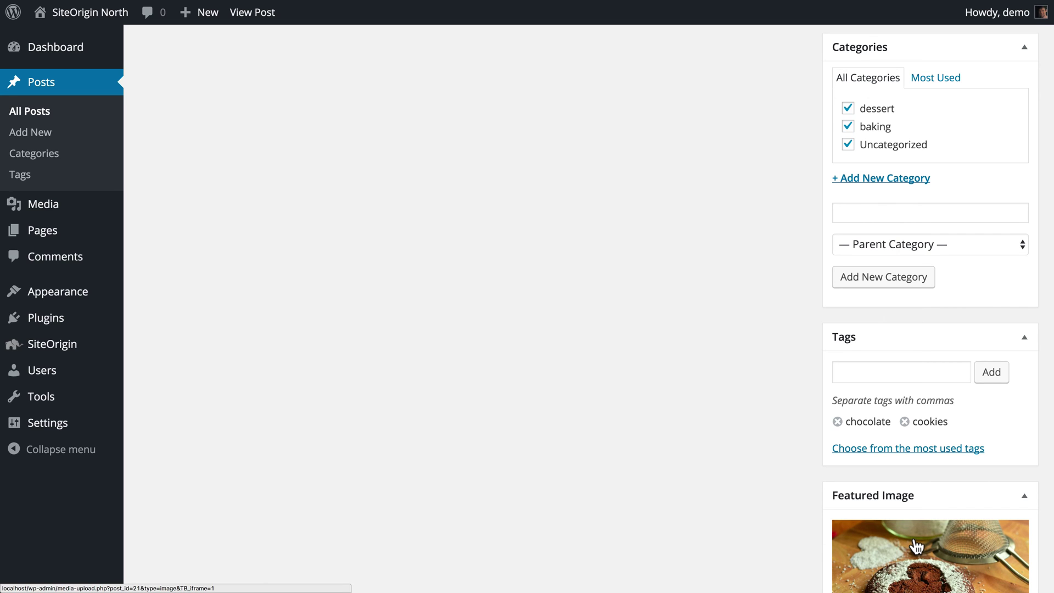
scroll(916, 545, down, 5)
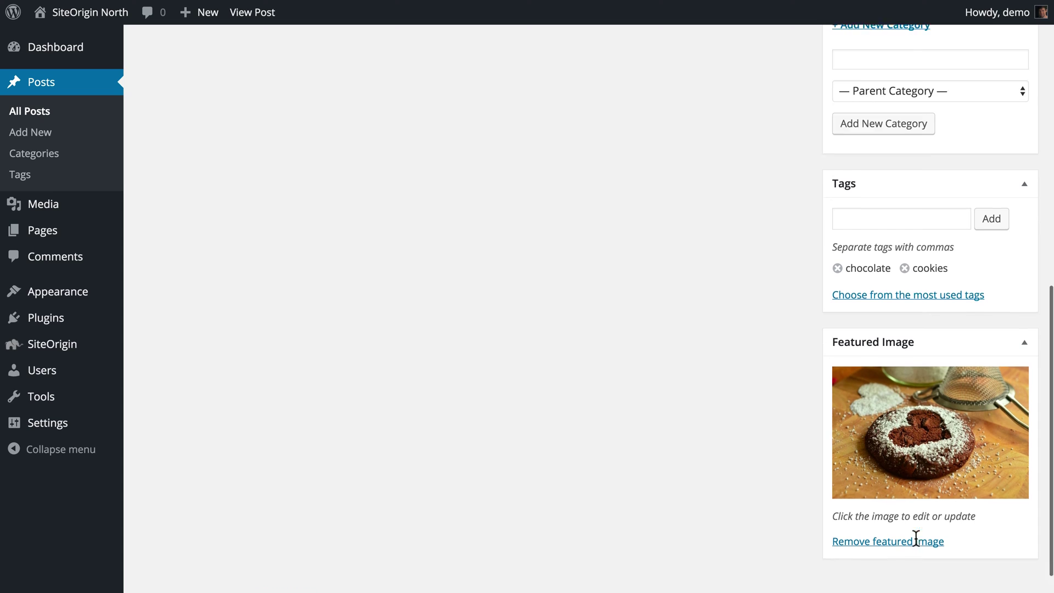
scroll(915, 538, up, 10)
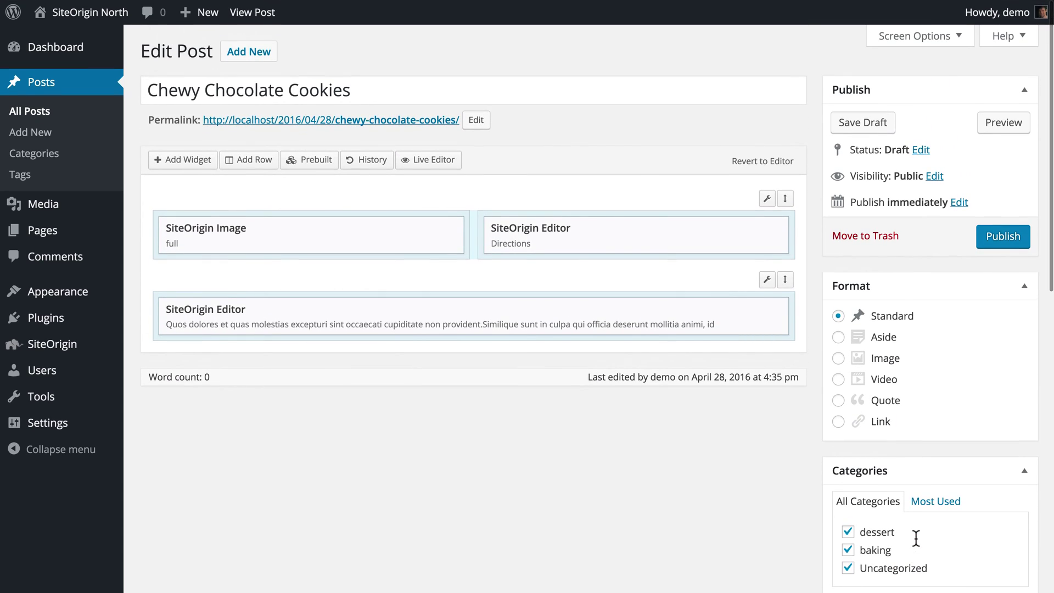
Step: Publish the Chewy Chocolate Cookies post and scroll through its live page
click(994, 242)
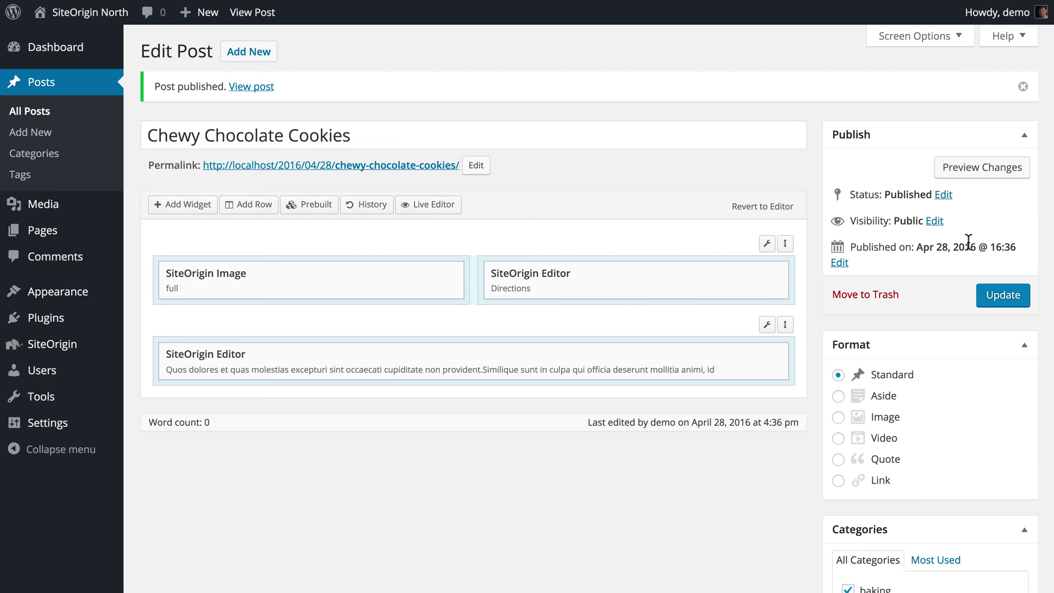
click(251, 87)
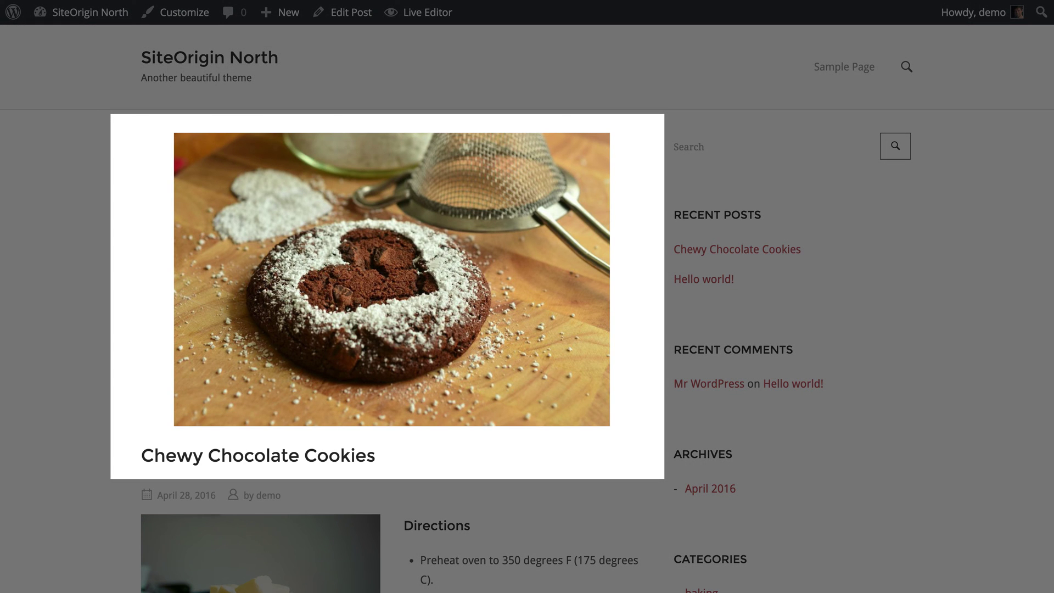
scroll(527, 330, down, 6)
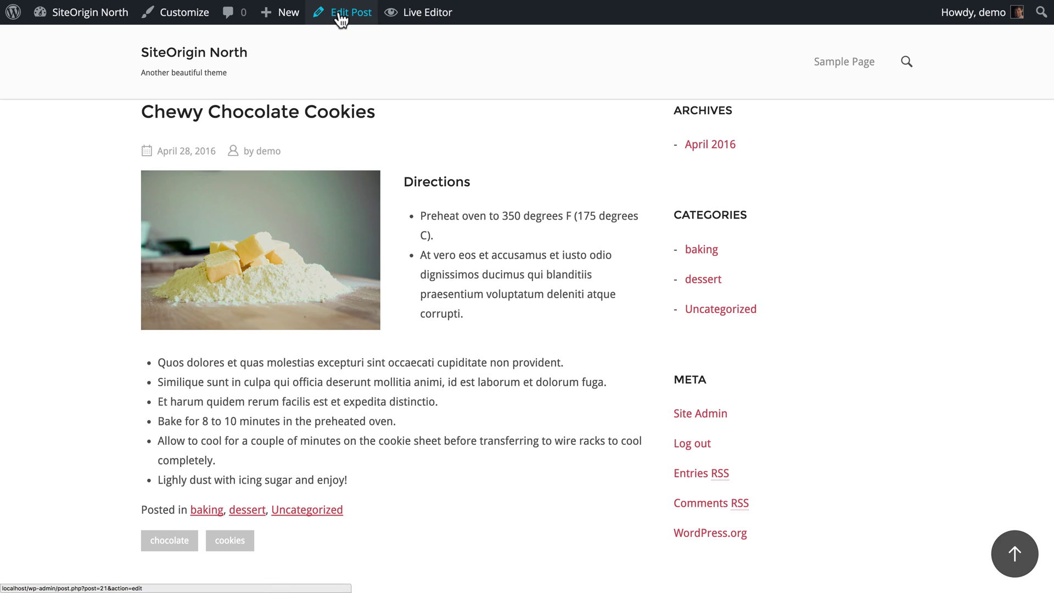
Step: Reopen the post editor, expand and collapse the publish date fields, then list all posts
click(341, 20)
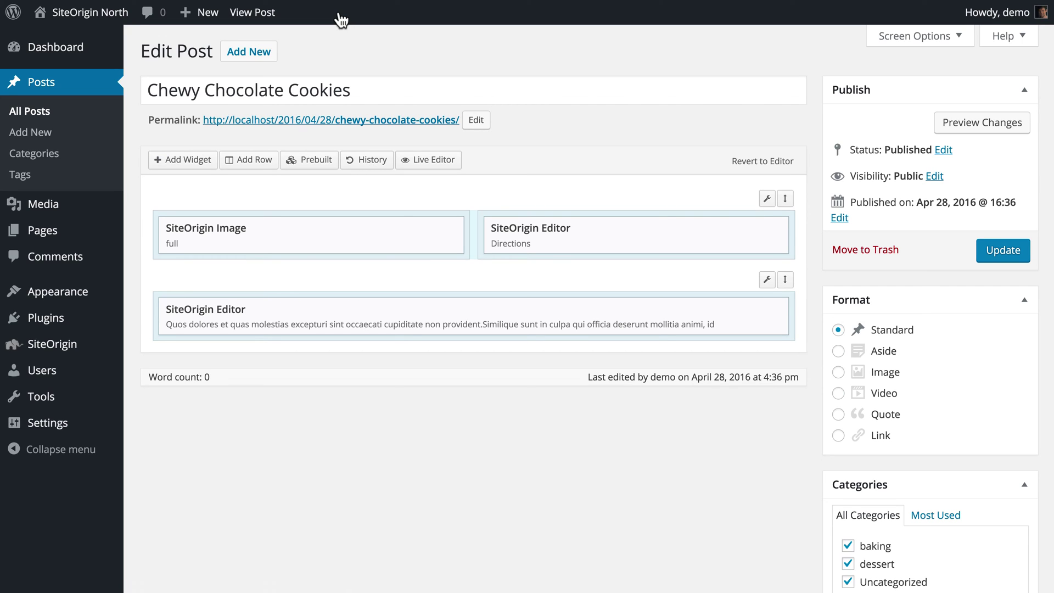
click(838, 216)
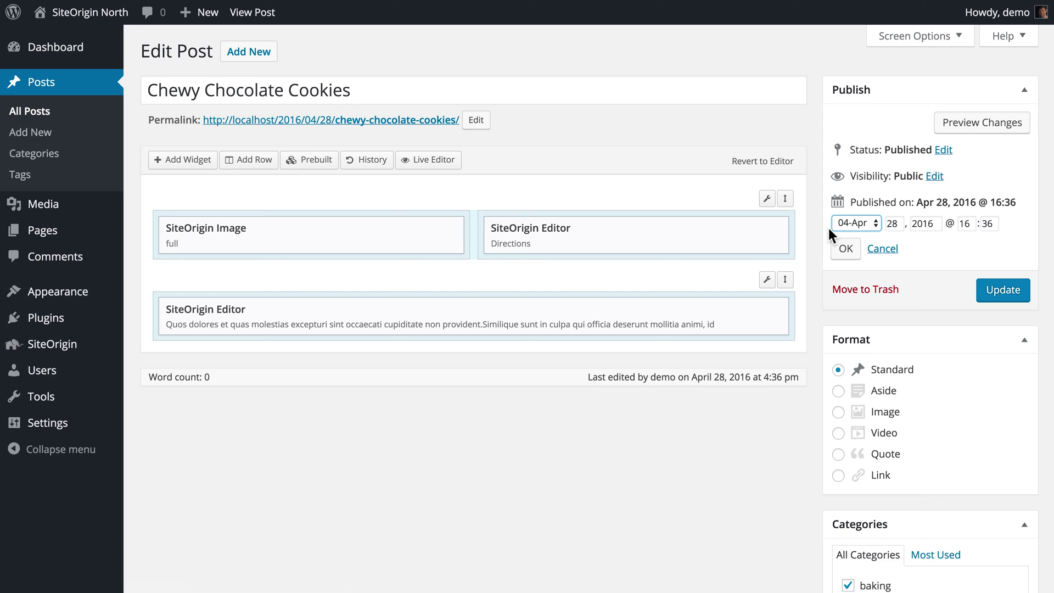
click(877, 251)
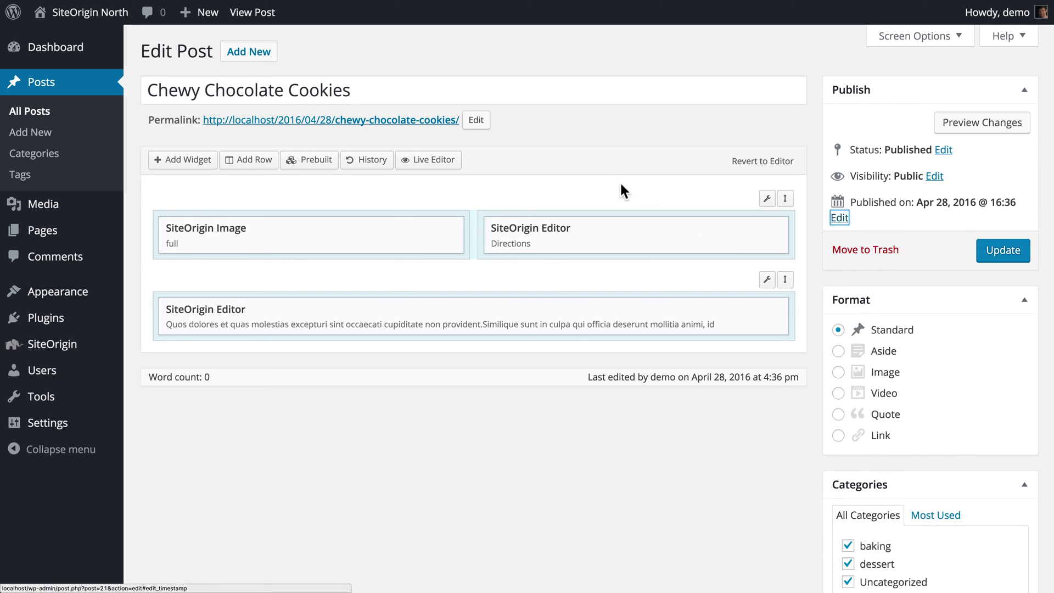
click(75, 112)
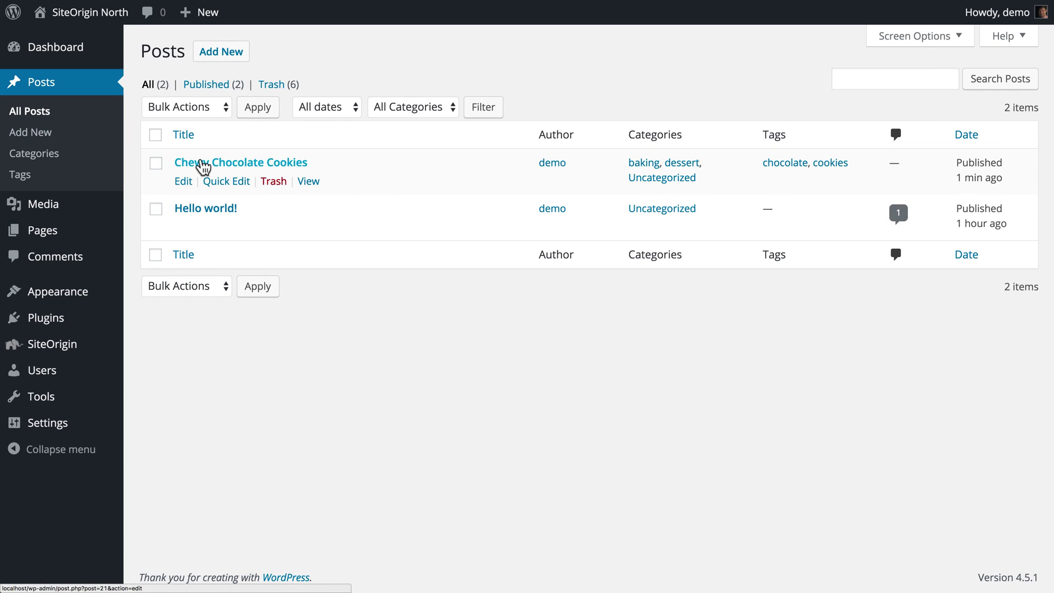
Step: Open Quick Edit for the Chewy Chocolate Cookies row, showing its slug, 28 Apr 2016 date and Published status
click(211, 180)
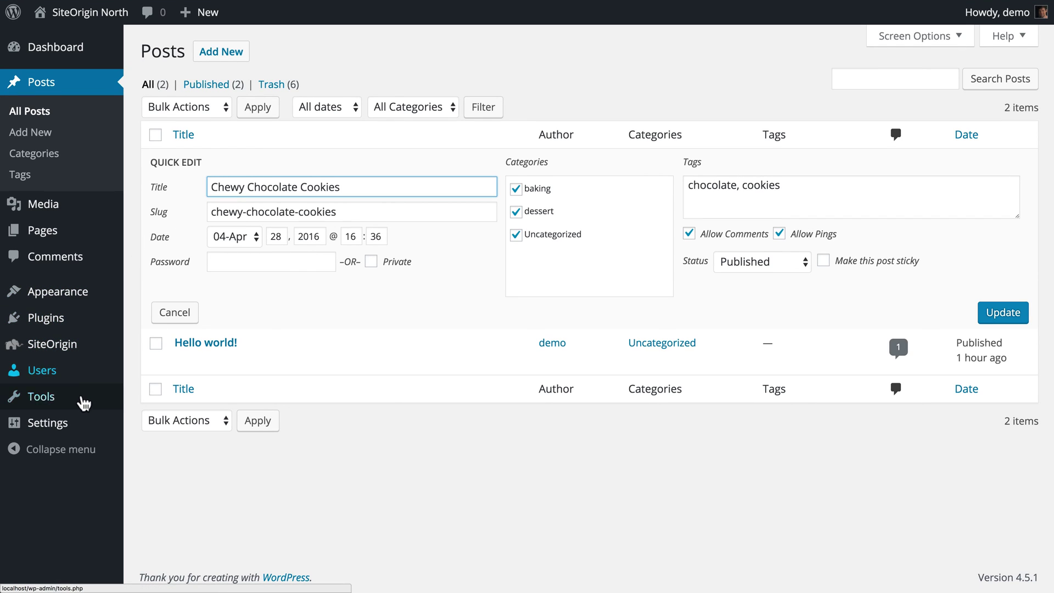
Step: In Reading settings, choose A static page with Blog as posts page and Home Page as front page
mouse_move(84, 427)
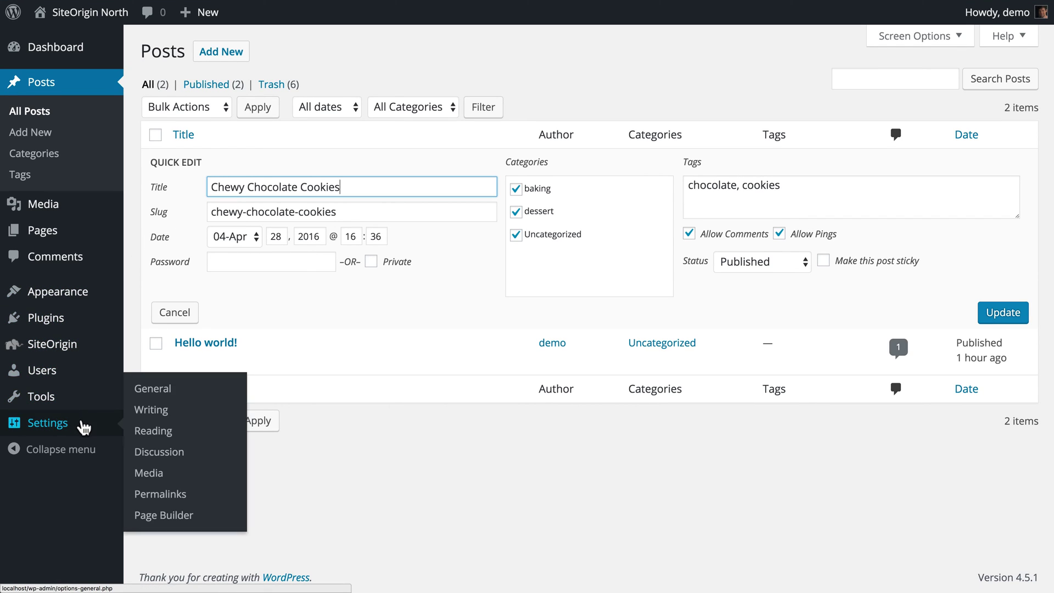
click(142, 433)
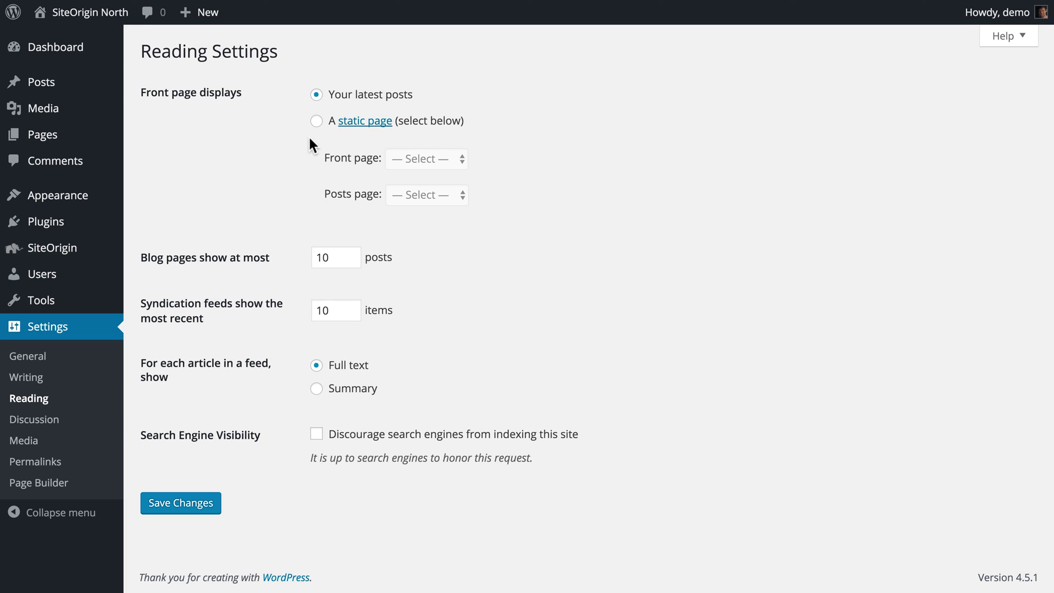
click(316, 122)
click(459, 194)
click(456, 207)
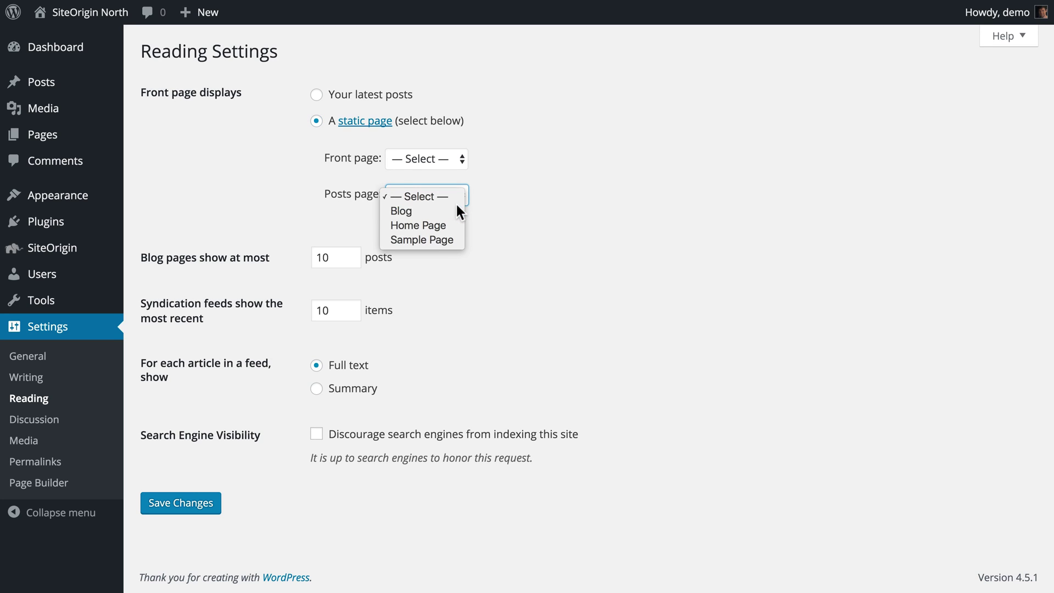
click(459, 160)
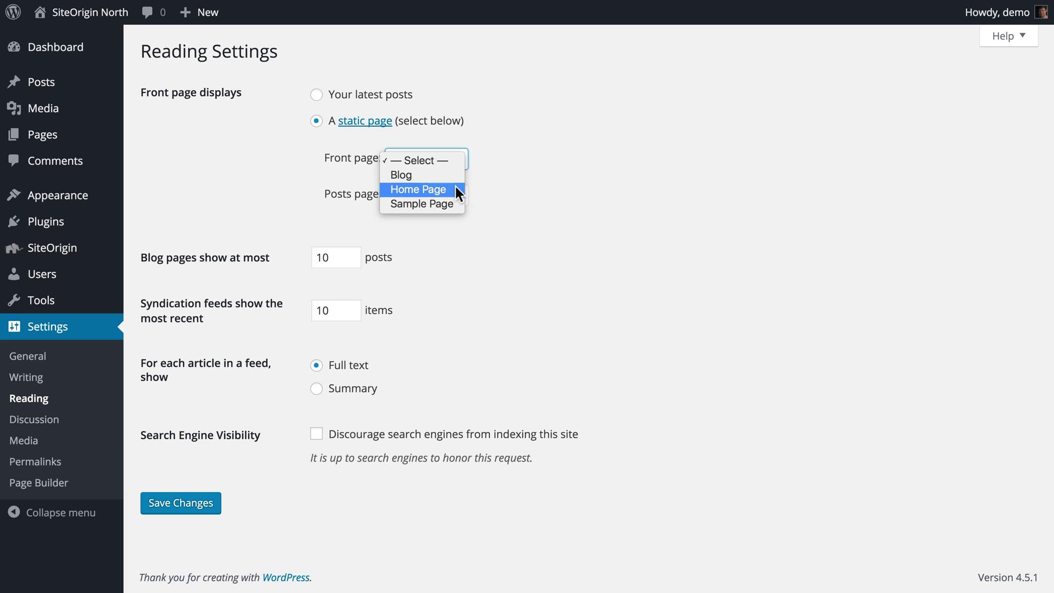
click(456, 189)
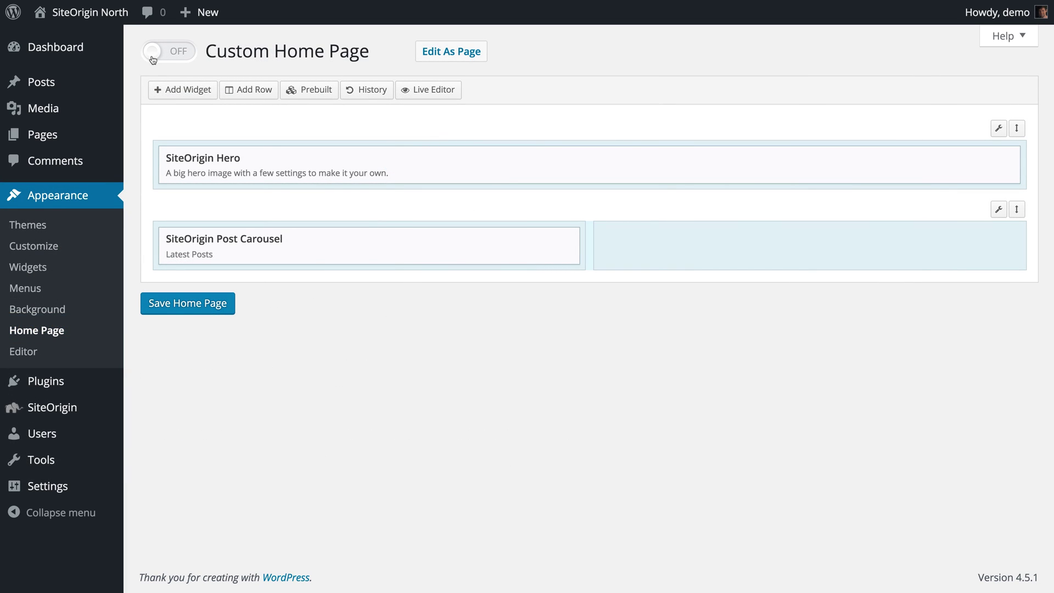
Step: Switch the theme's Custom Home Page toggle to ON
click(152, 56)
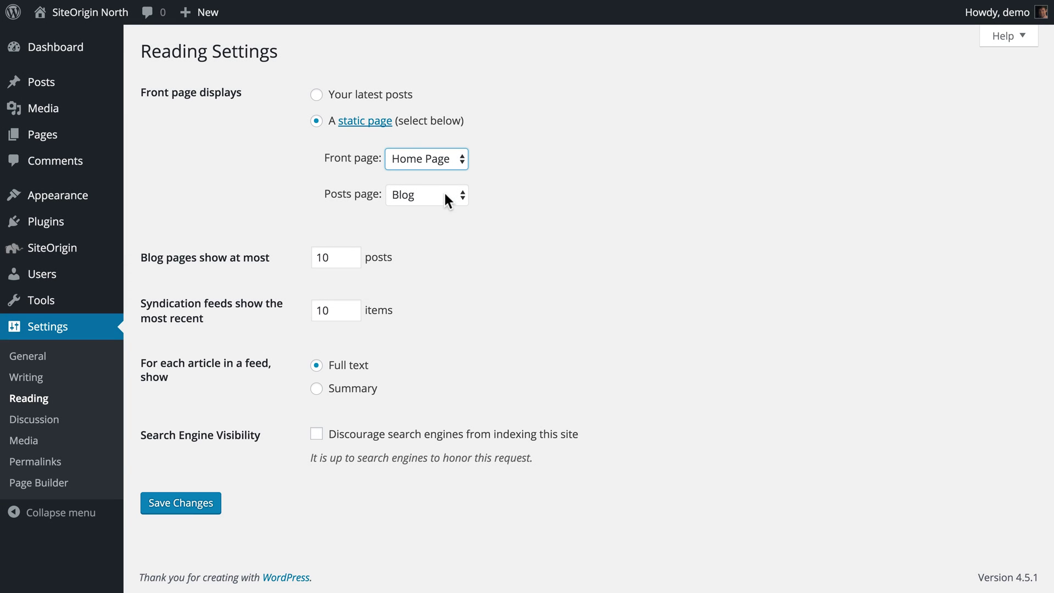
Step: Save the reading settings and visit the live site's new Home Page
click(219, 505)
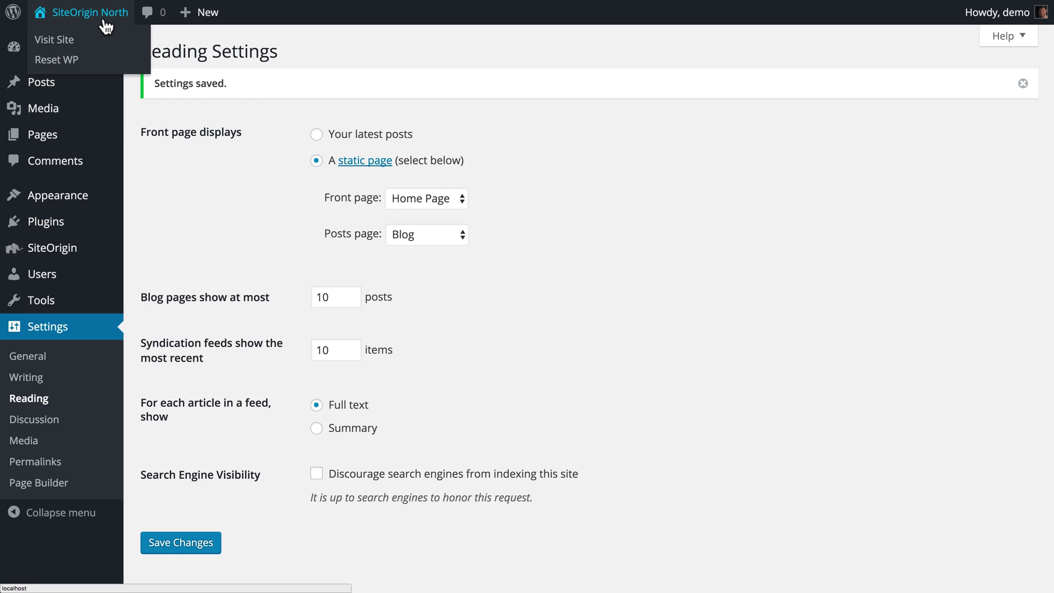
click(105, 37)
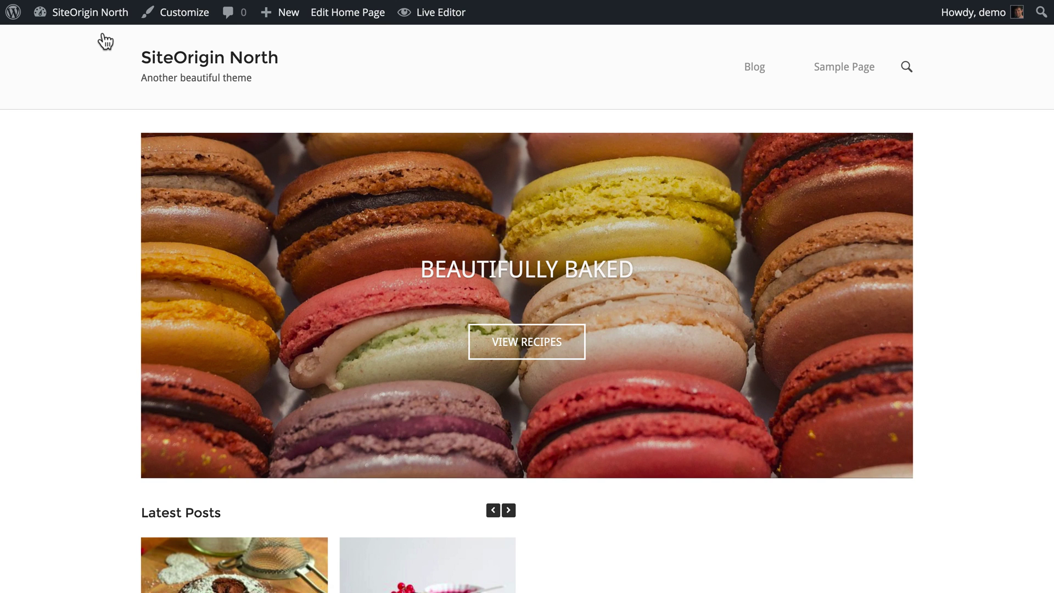